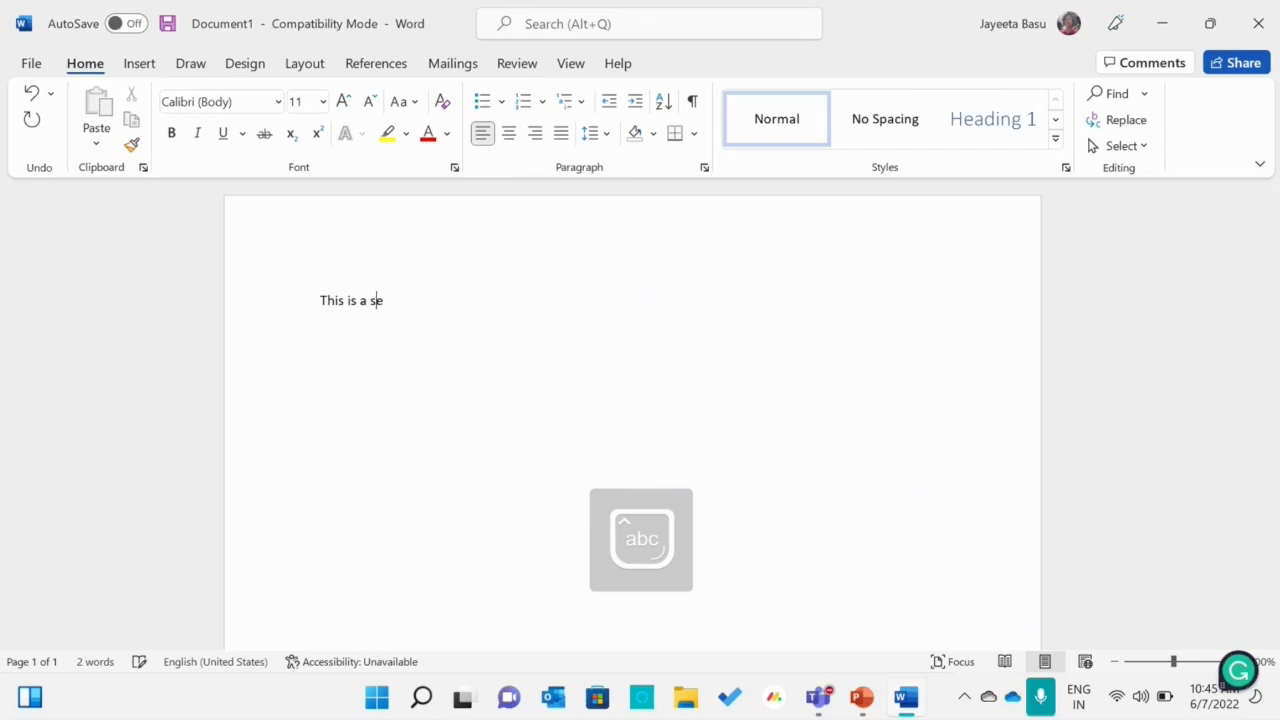
# Complete the opening line so it reads "This is a session which is happening on Microsoft Word"
pyautogui.write('which is happe')
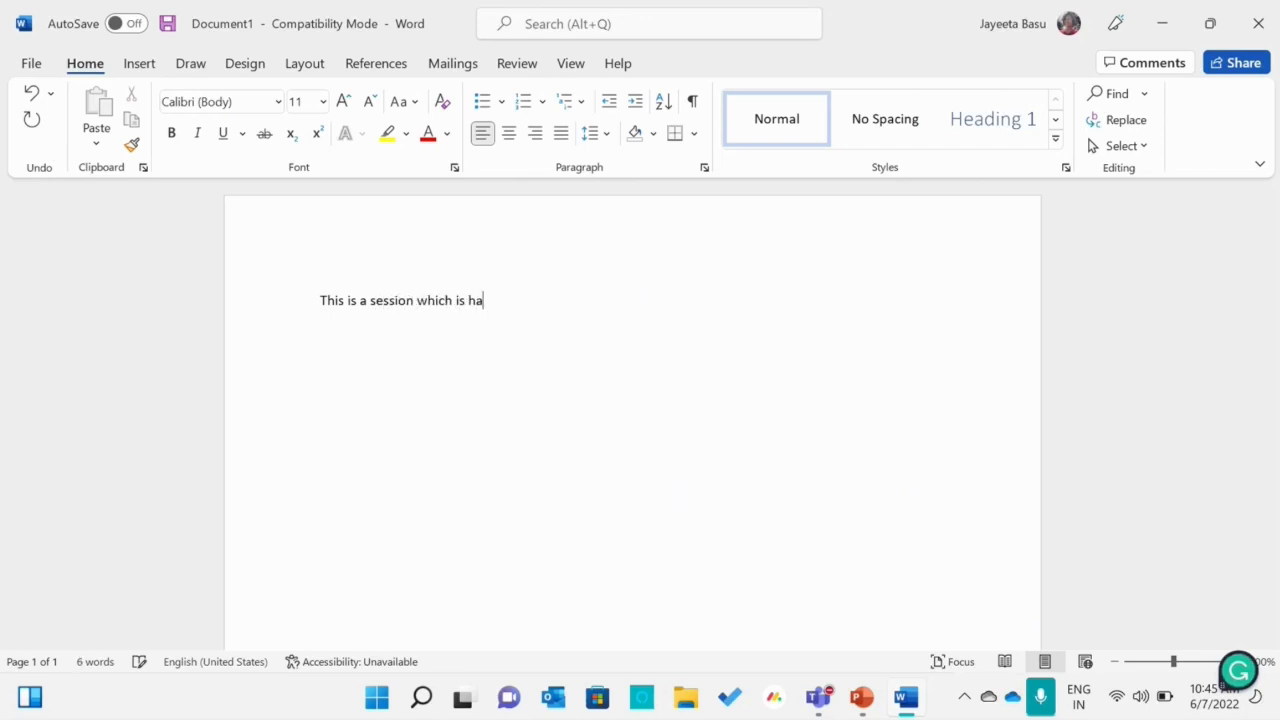
pyautogui.write('ning on M')
pyautogui.press('capslock')
pyautogui.write('ic')
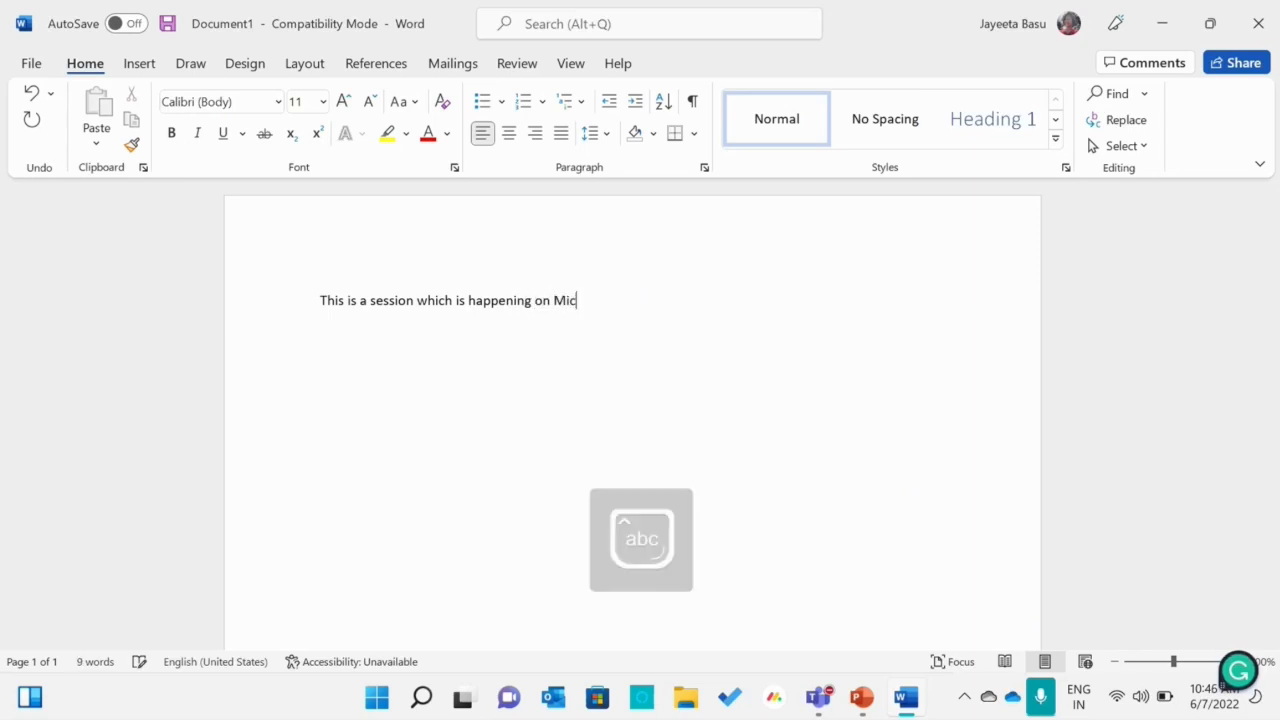
pyautogui.write('rosoft Word')
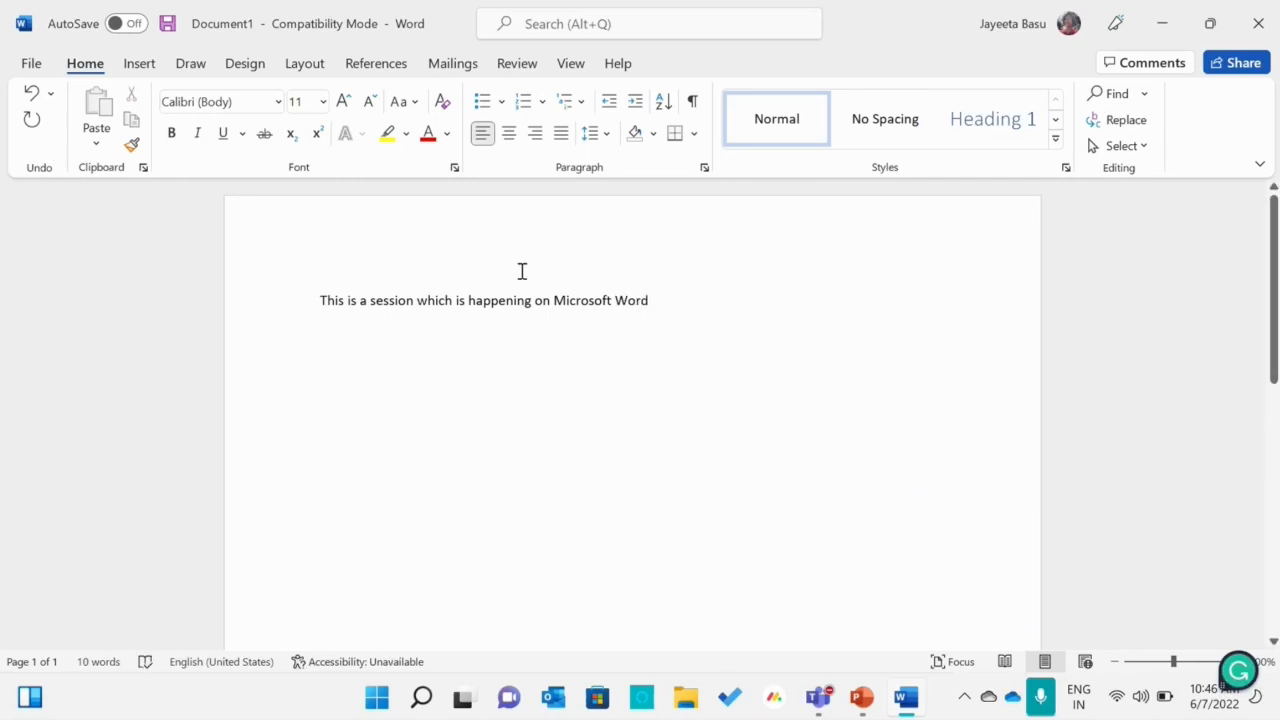
# Highlight the whole sentence in teal
pyautogui.moveTo(662, 301); pyautogui.dragTo(286, 317)
pyautogui.click(407, 135)
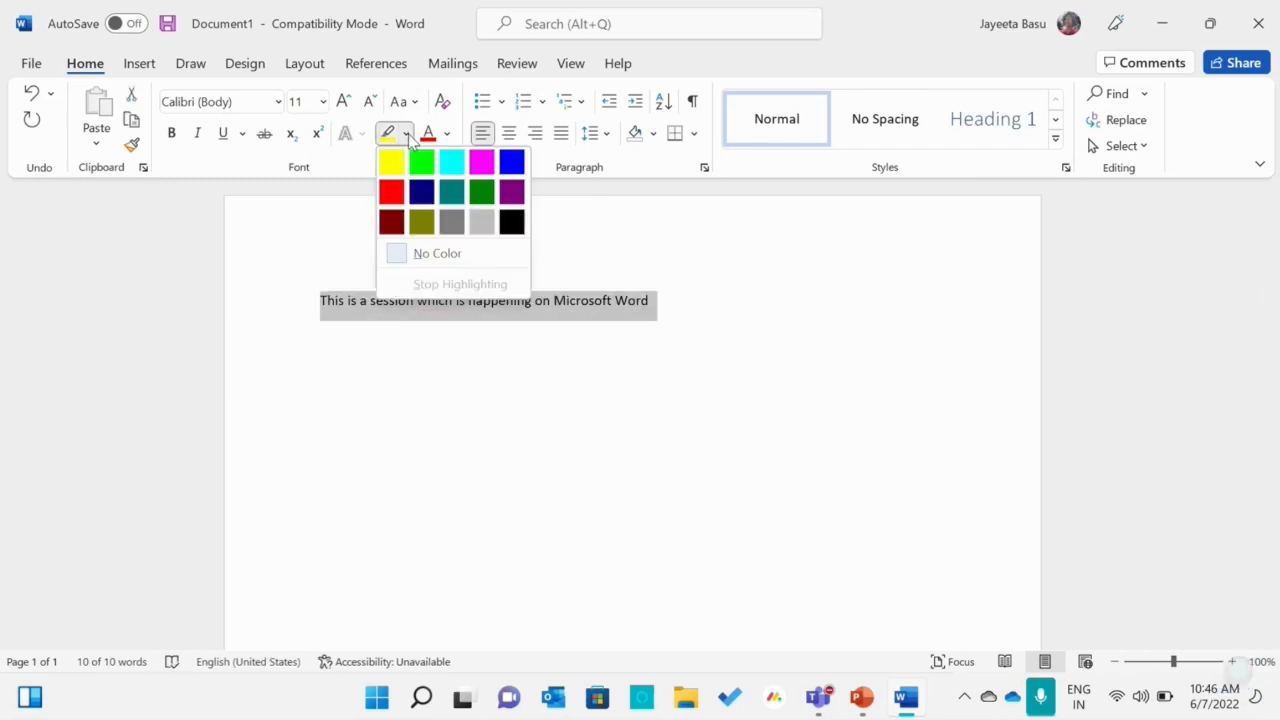
pyautogui.click(462, 204)
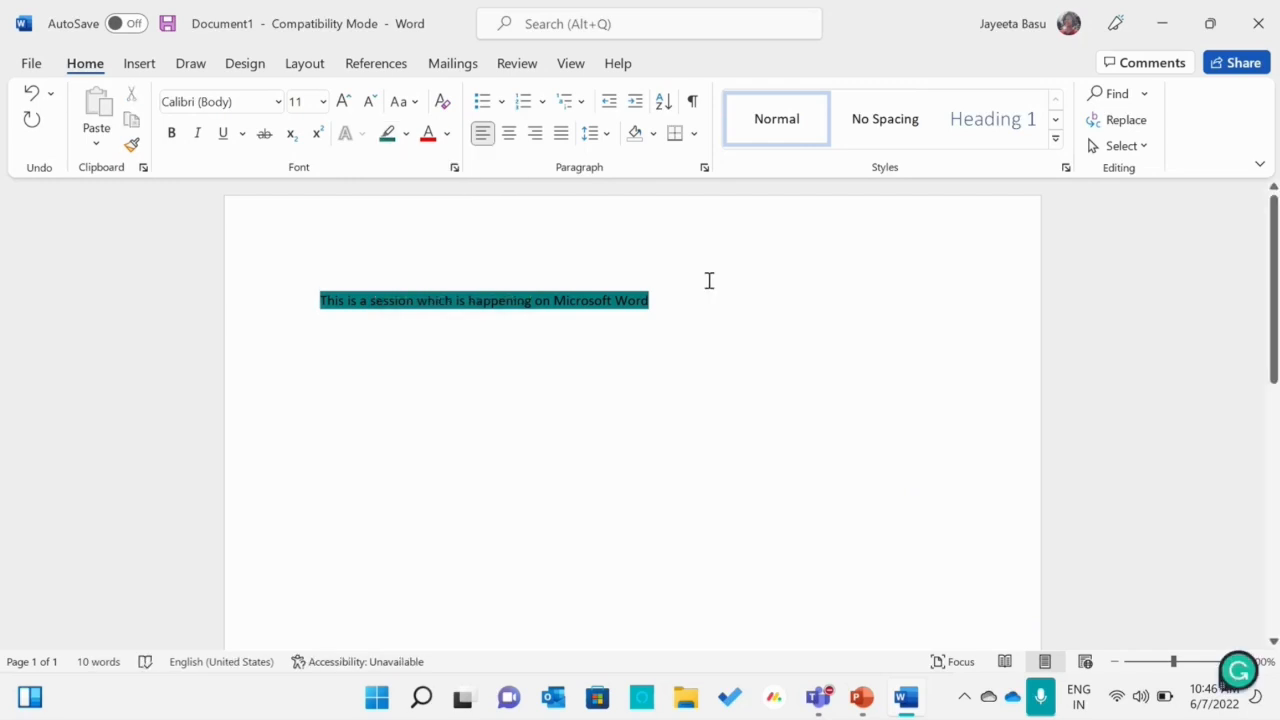
# Undo the sentence's teal highlight, redo it, and undo it once more
pyautogui.click(33, 98)
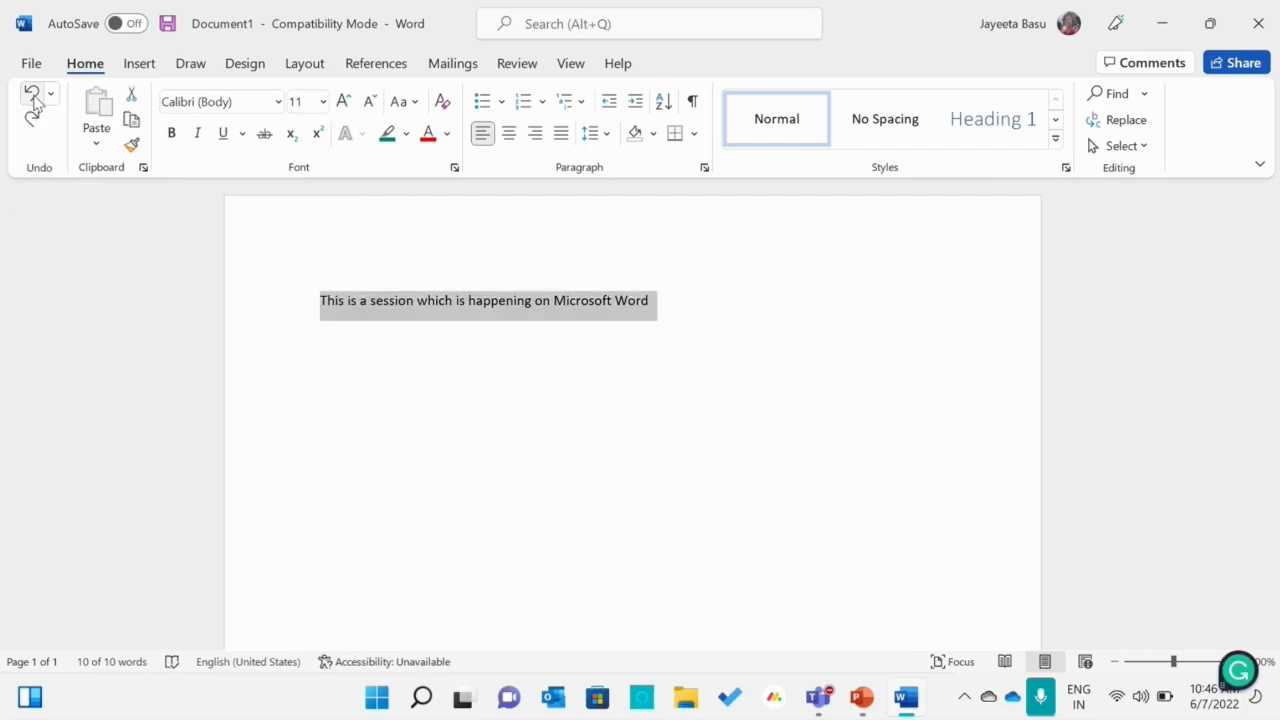
pyautogui.click(33, 120)
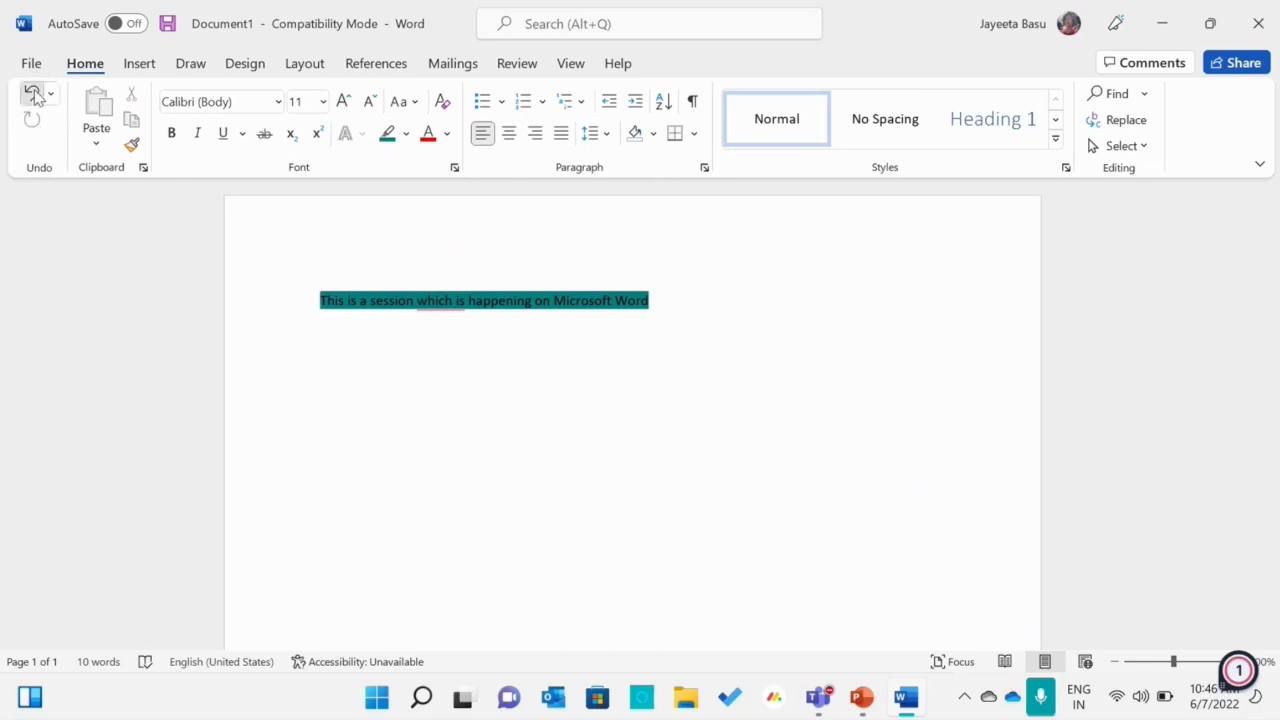
pyautogui.click(34, 95)
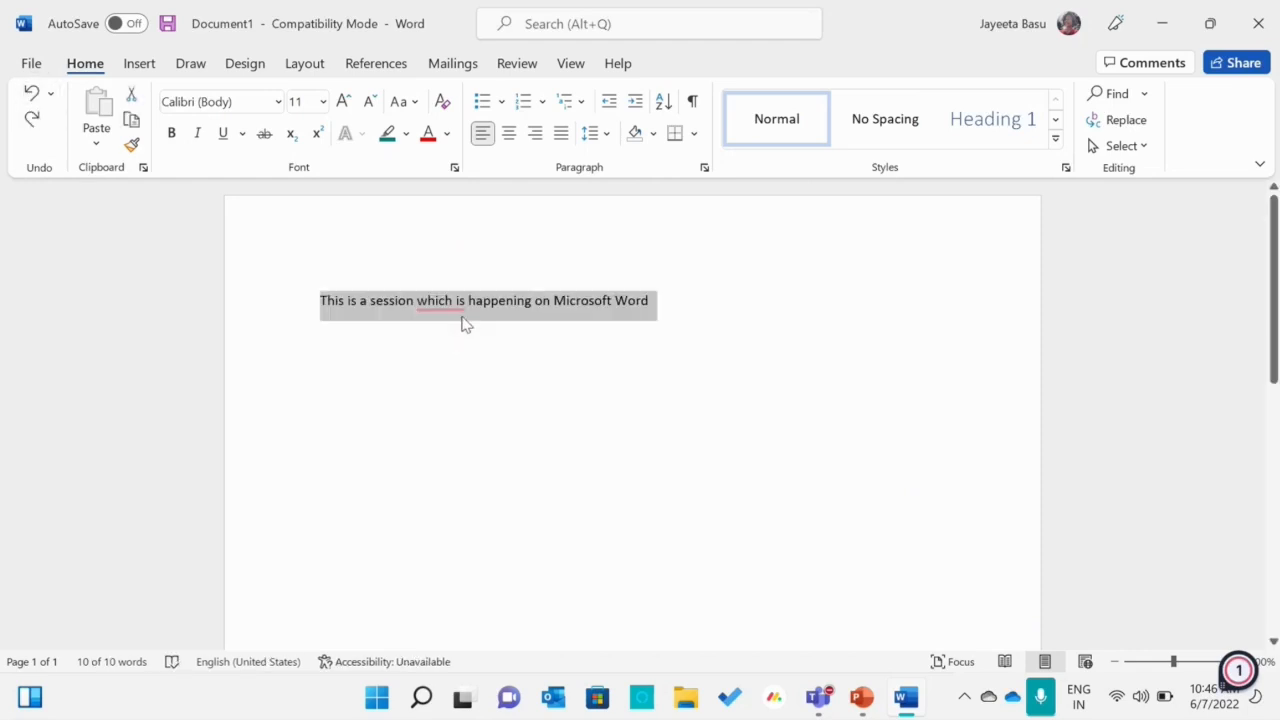
# Accept the pronoun correction that replaces "which" with "that" and end the sentence with a period
pyautogui.moveTo(456, 318)
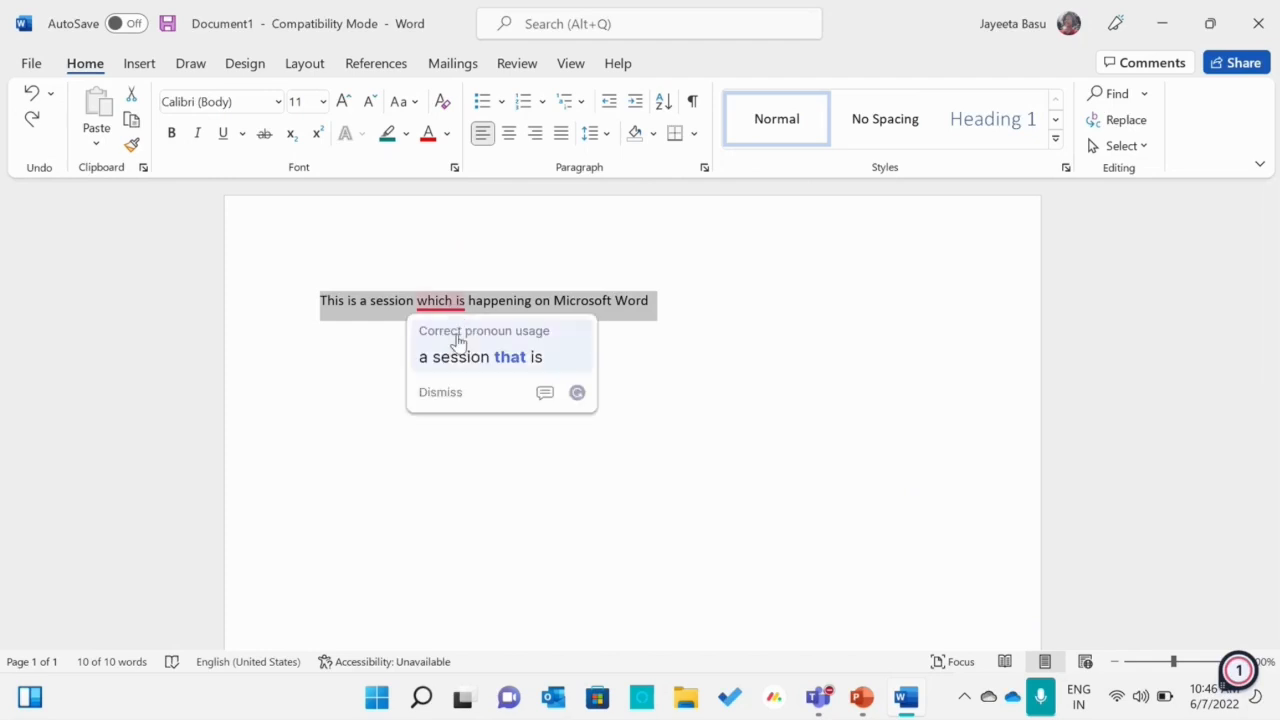
pyautogui.click(457, 341)
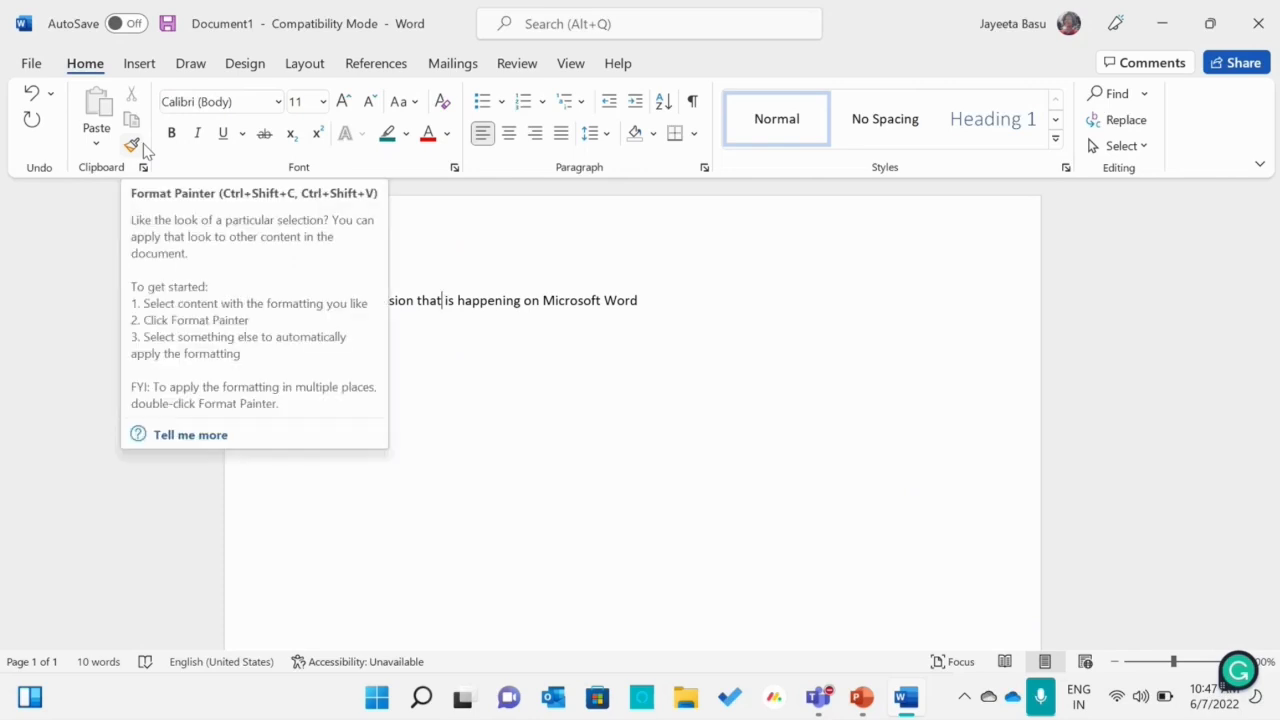
pyautogui.click(655, 317)
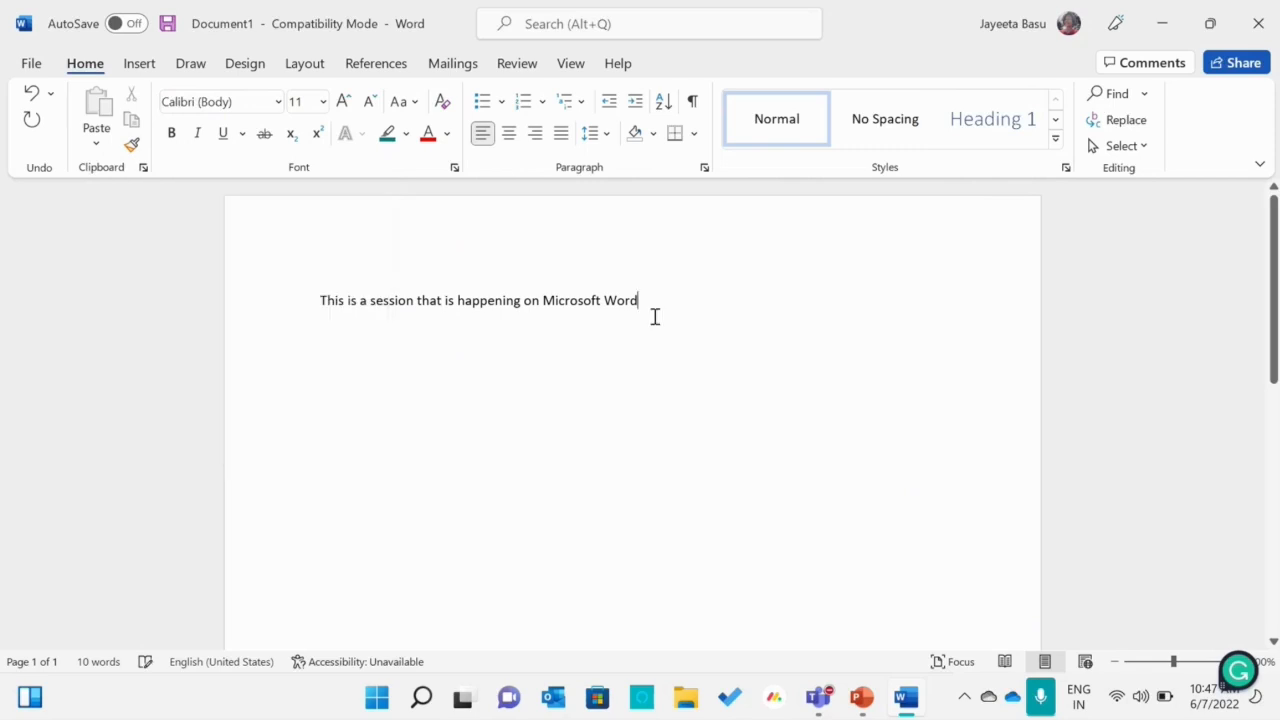
pyautogui.write('.')
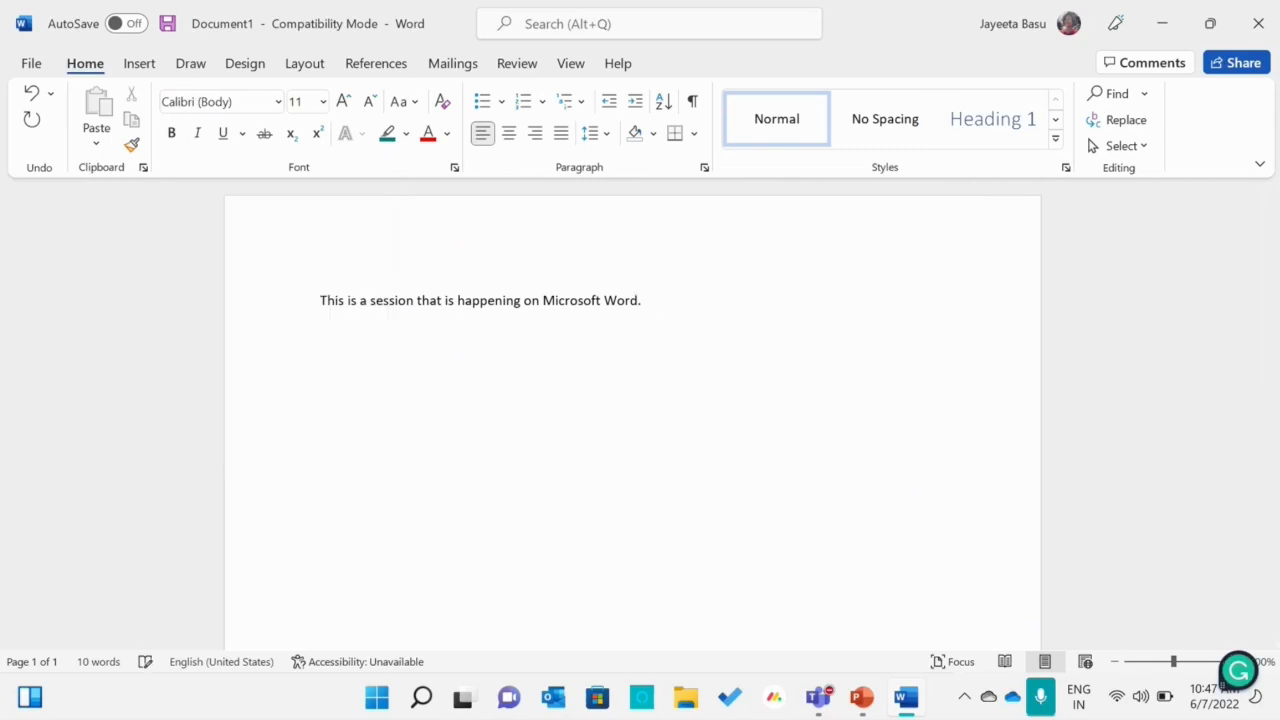
# Add a second line below the first sentence reading "This session is for 2 hrs."
pyautogui.press('Return')
pyautogui.press('capslock')
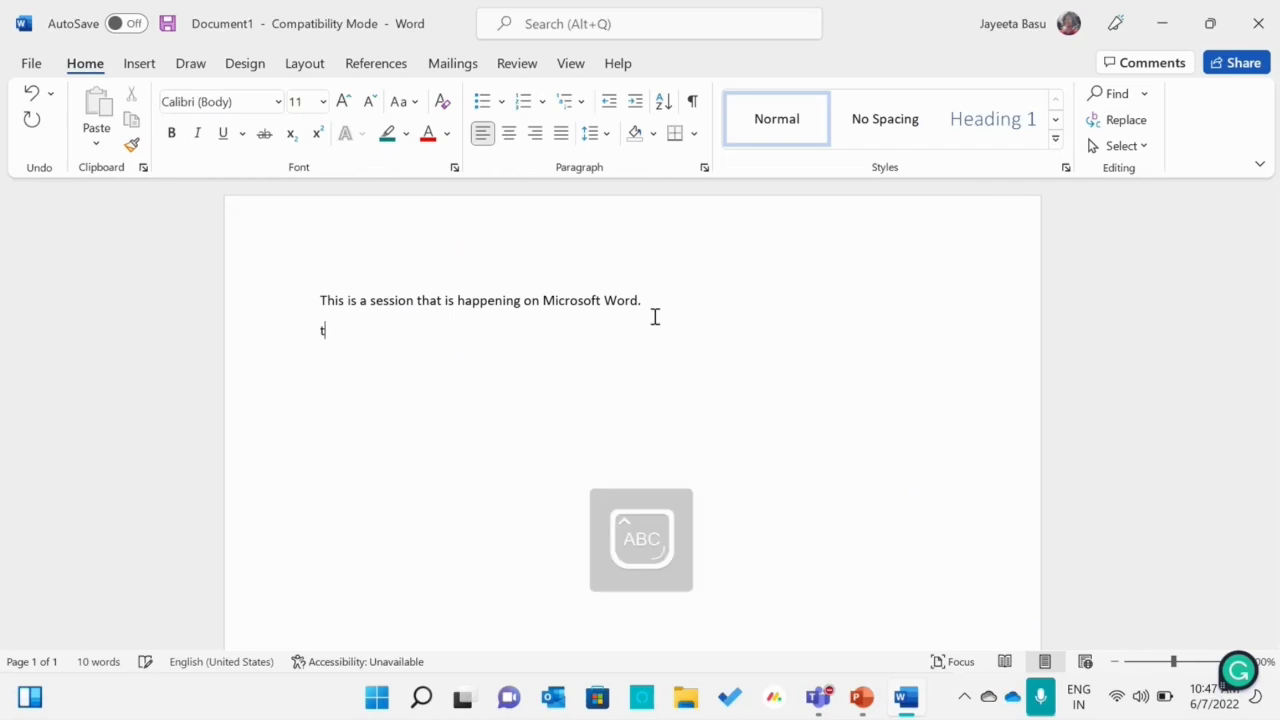
pyautogui.write('T')
pyautogui.press('capslock')
pyautogui.write('his sessio')
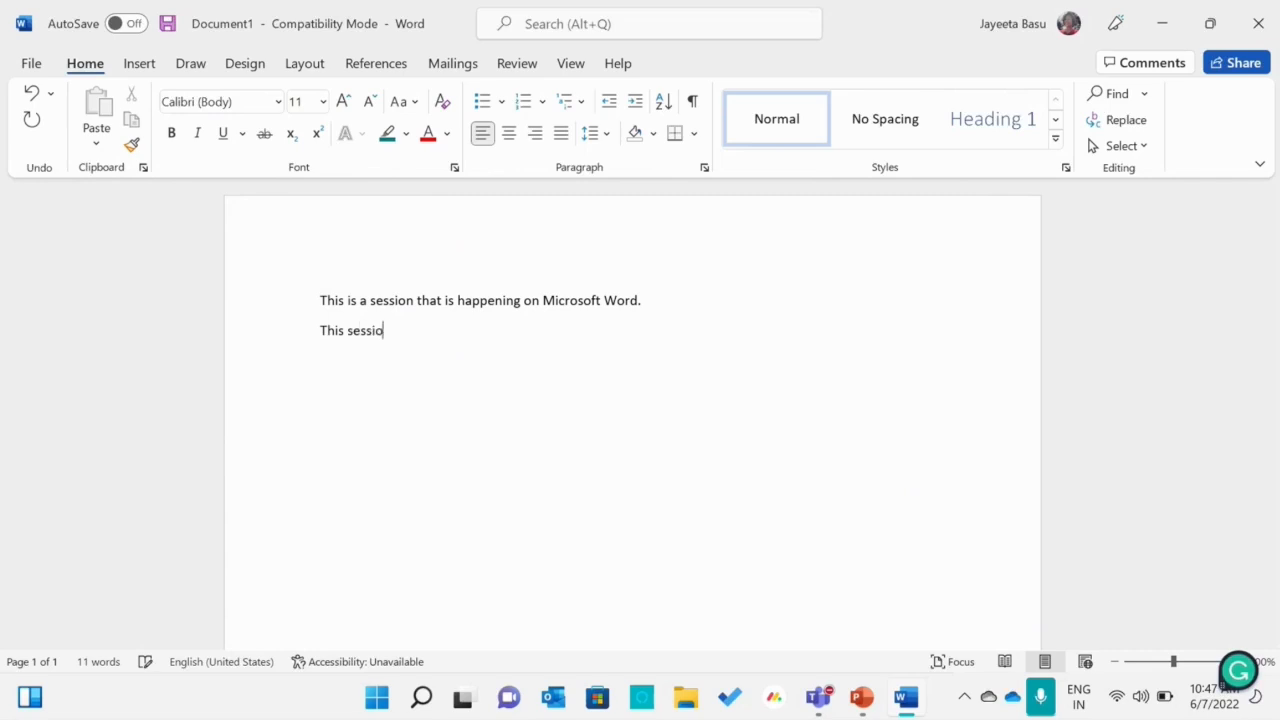
pyautogui.write('n is for 2 hrs.')
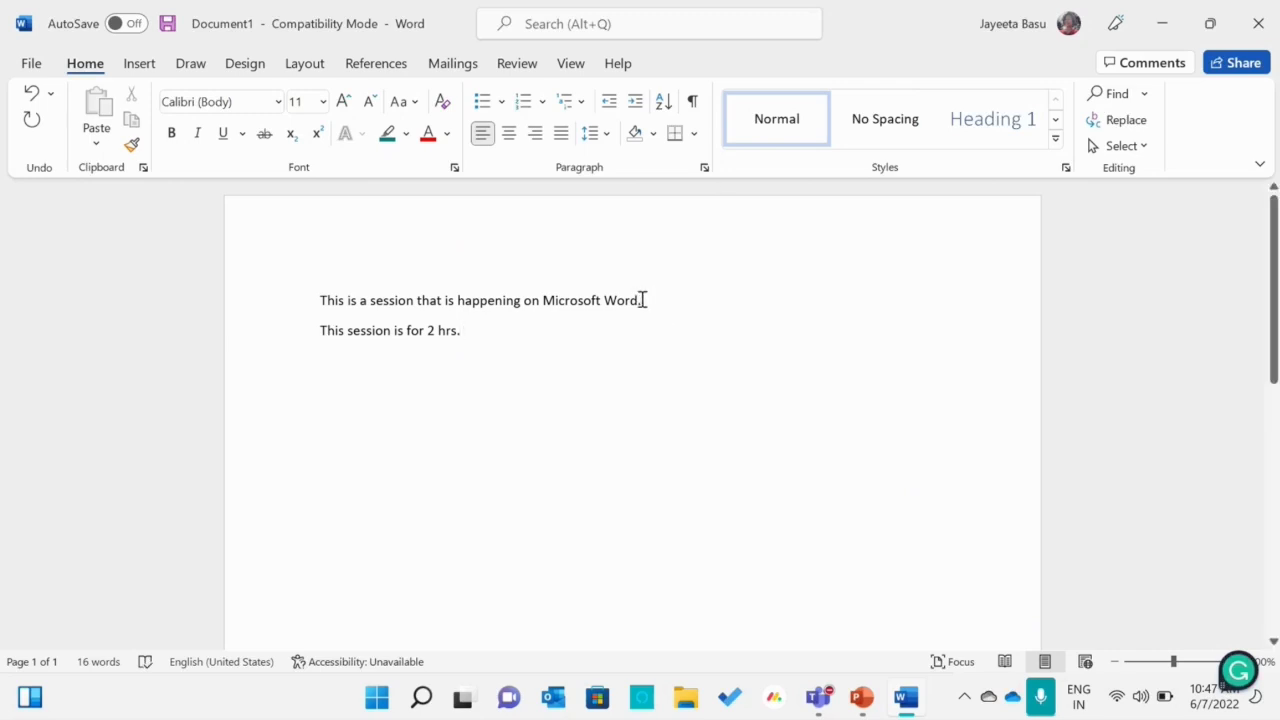
# Set the first sentence's font to Segoe UI and increase its size to 14
pyautogui.moveTo(643, 300); pyautogui.dragTo(309, 306)
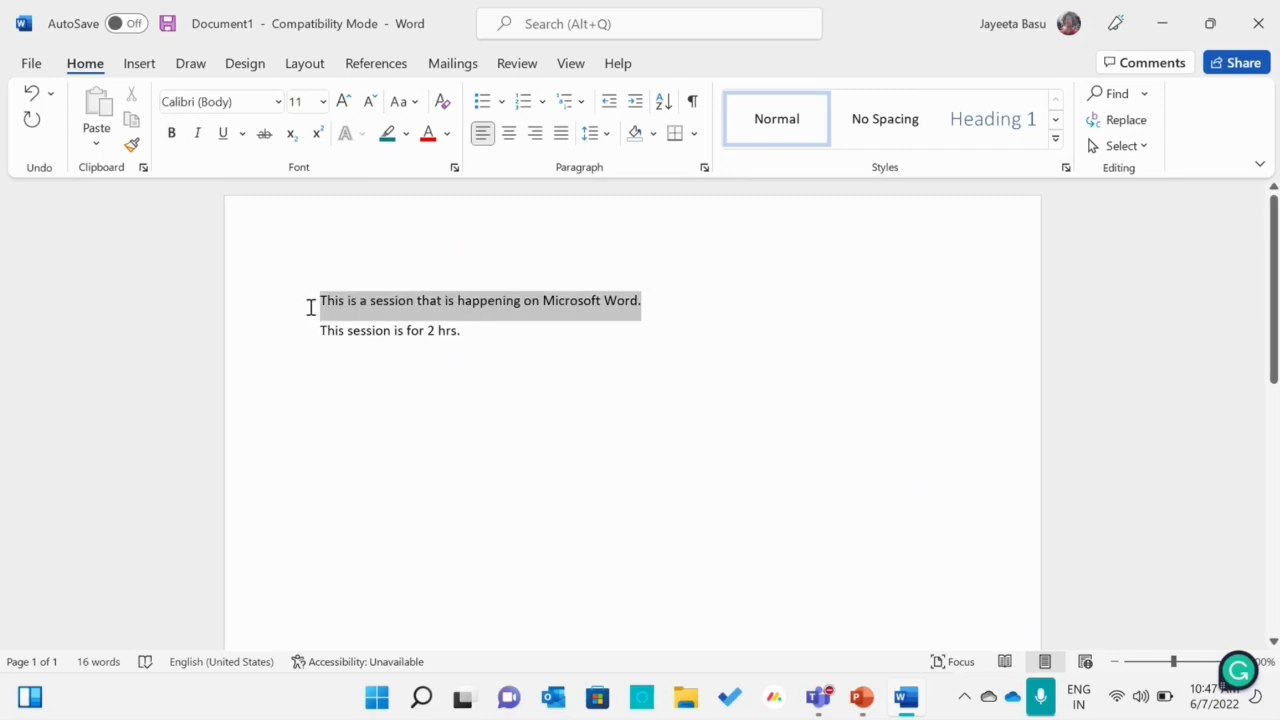
pyautogui.click(278, 101)
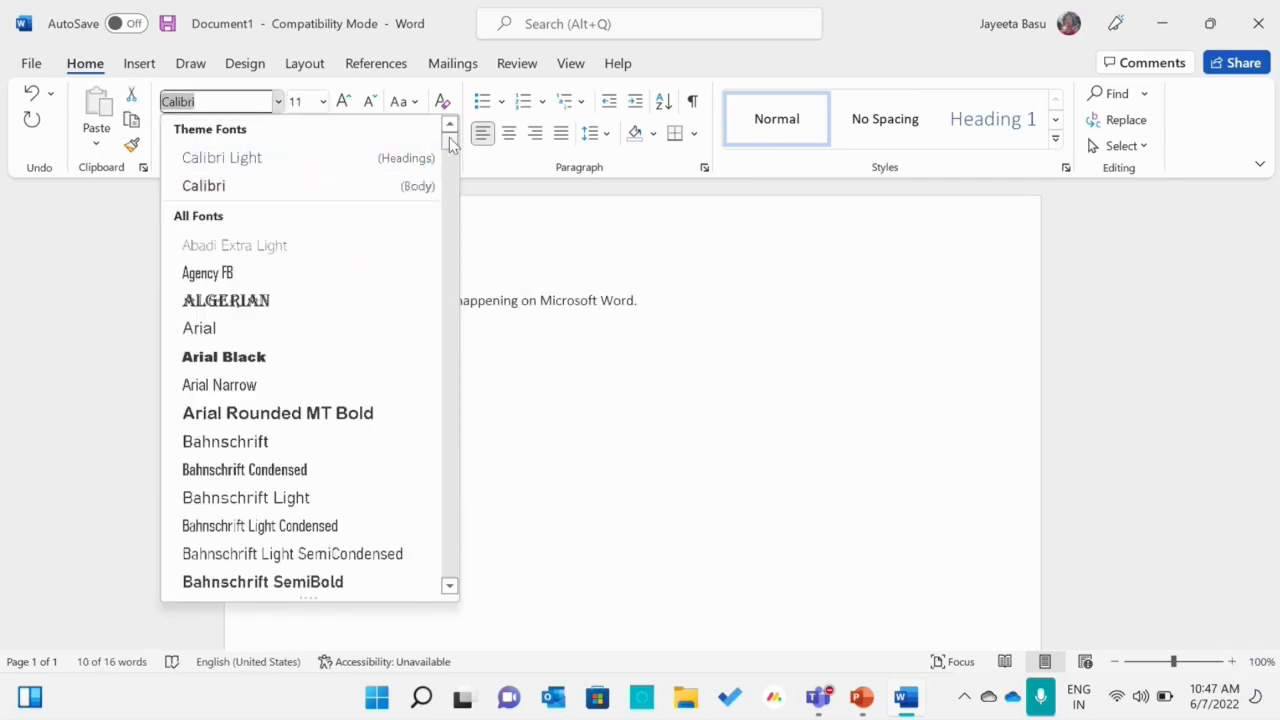
pyautogui.moveTo(448, 145); pyautogui.dragTo(449, 518)
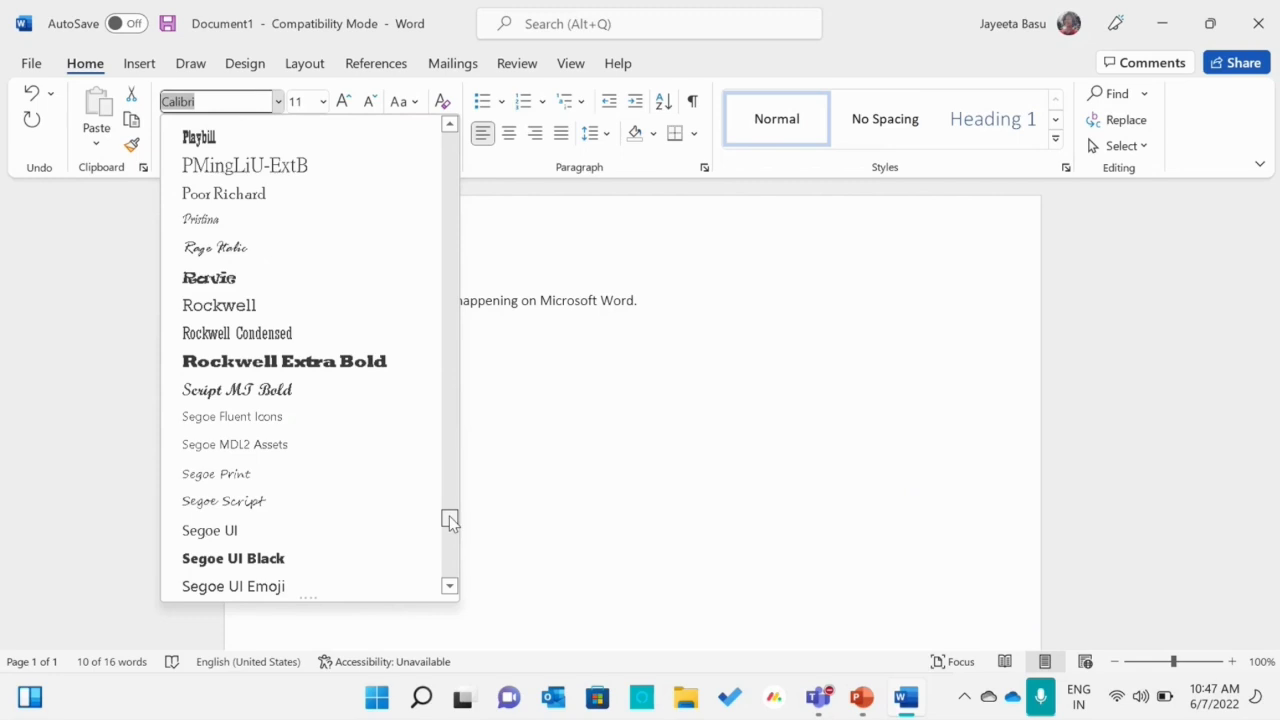
pyautogui.click(333, 532)
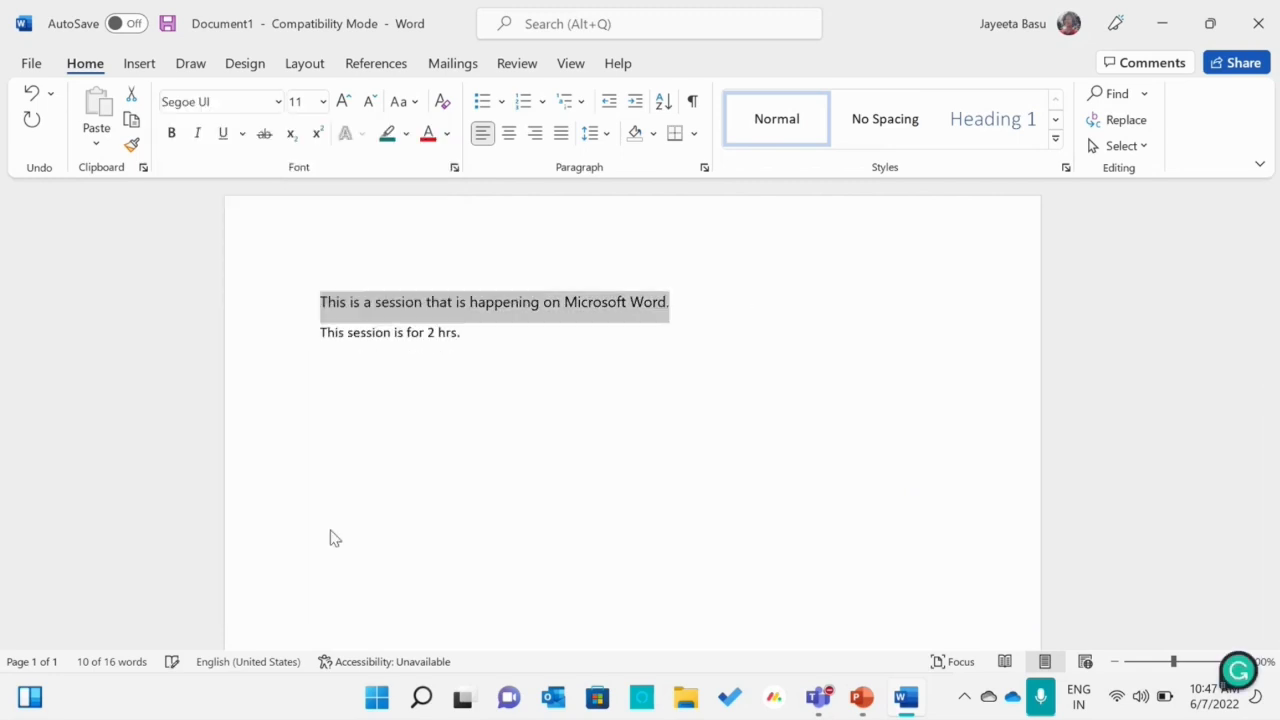
pyautogui.click(343, 102)
pyautogui.click(343, 102)
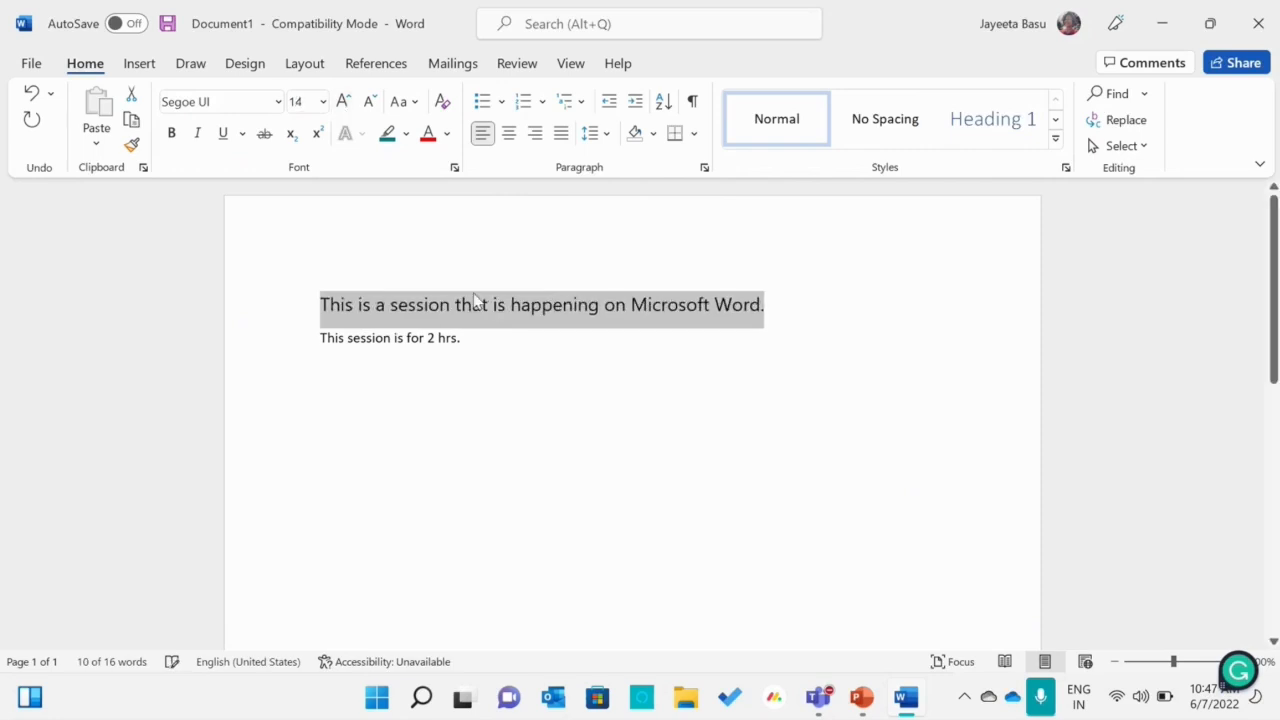
pyautogui.click(527, 513)
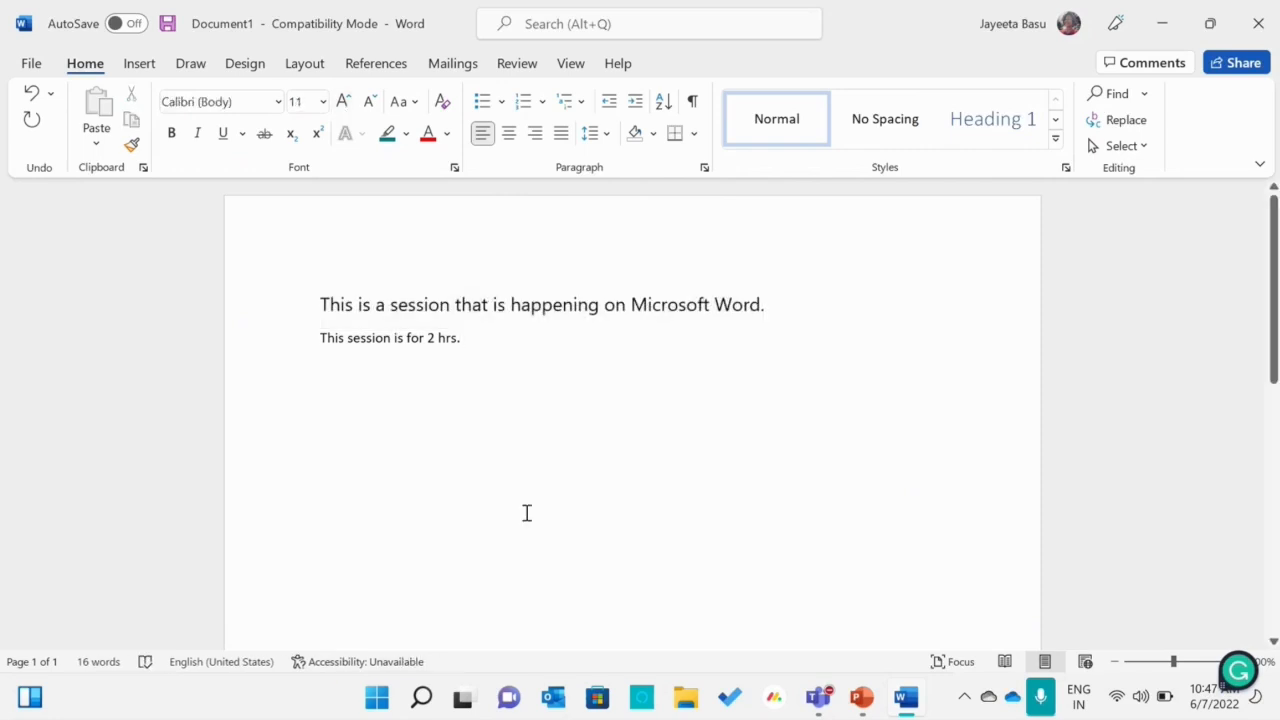
# Try to copy the first sentence's formatting to the end of the second line with Format Painter
pyautogui.click(781, 303)
pyautogui.moveTo(781, 303); pyautogui.dragTo(318, 305)
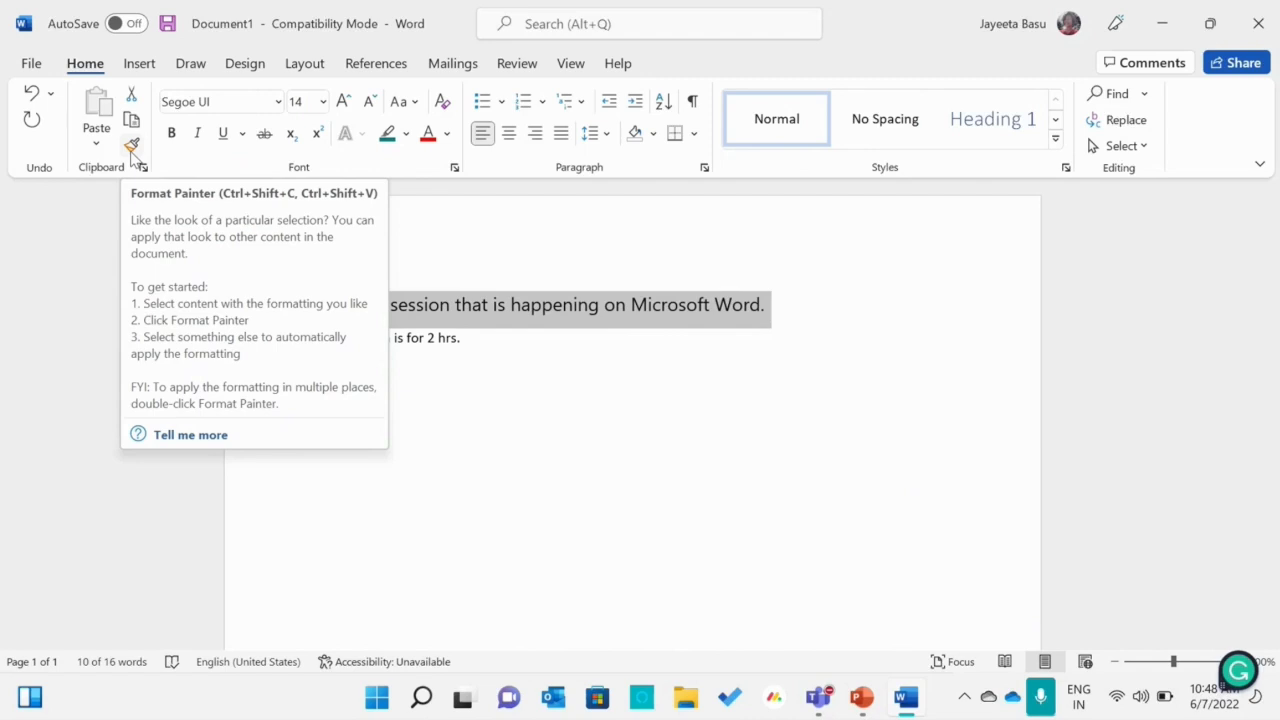
pyautogui.click(131, 147)
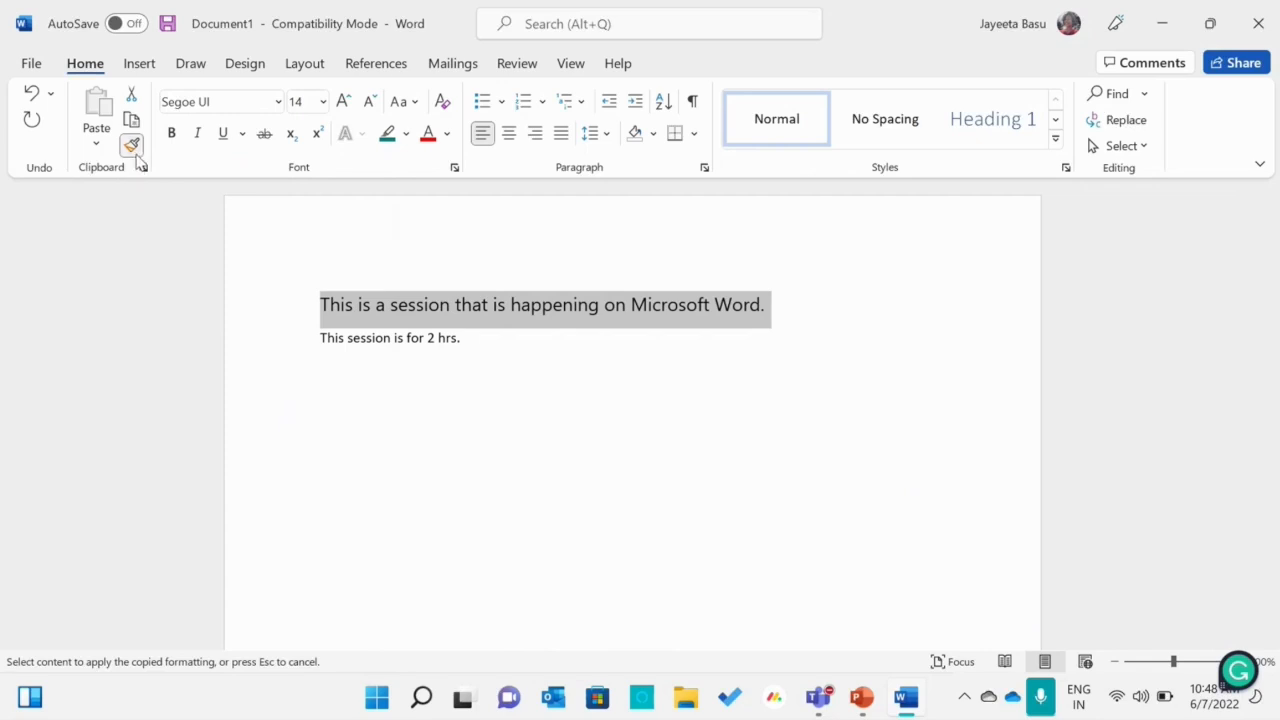
pyautogui.click(470, 338)
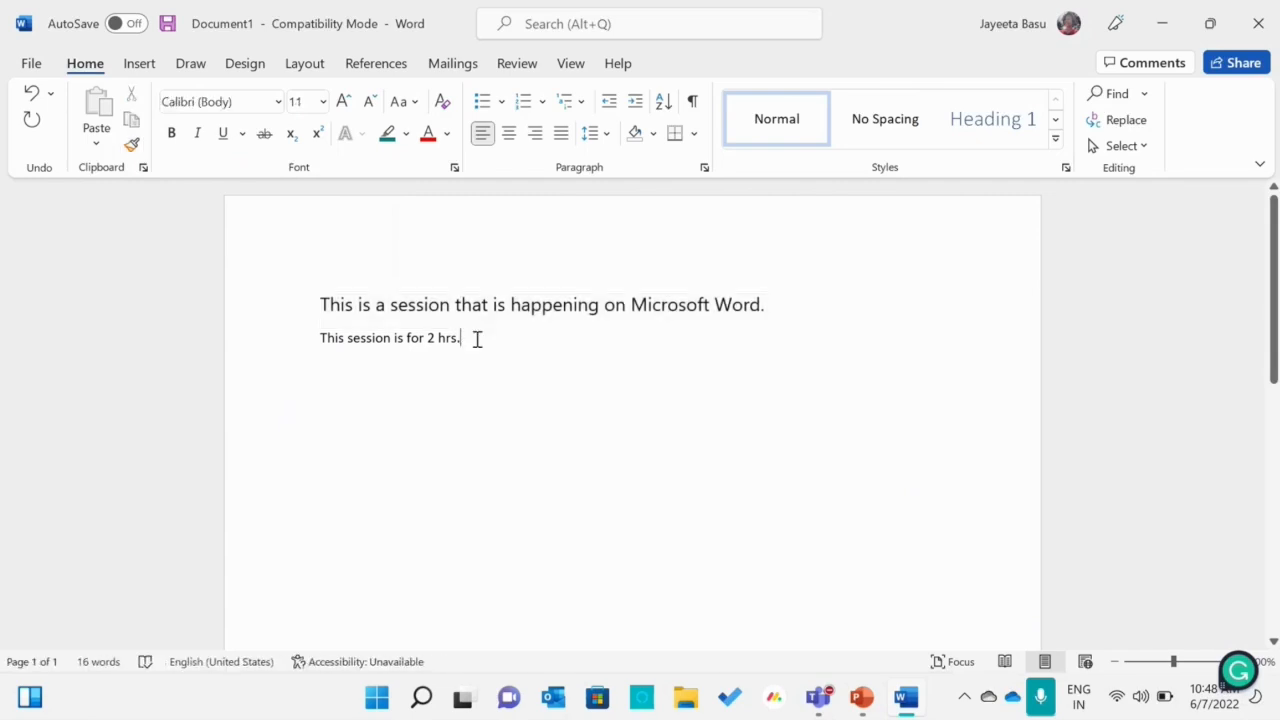
# Use Format Painter to apply the first sentence's formatting to the entire second sentence
pyautogui.moveTo(772, 302); pyautogui.dragTo(326, 288)
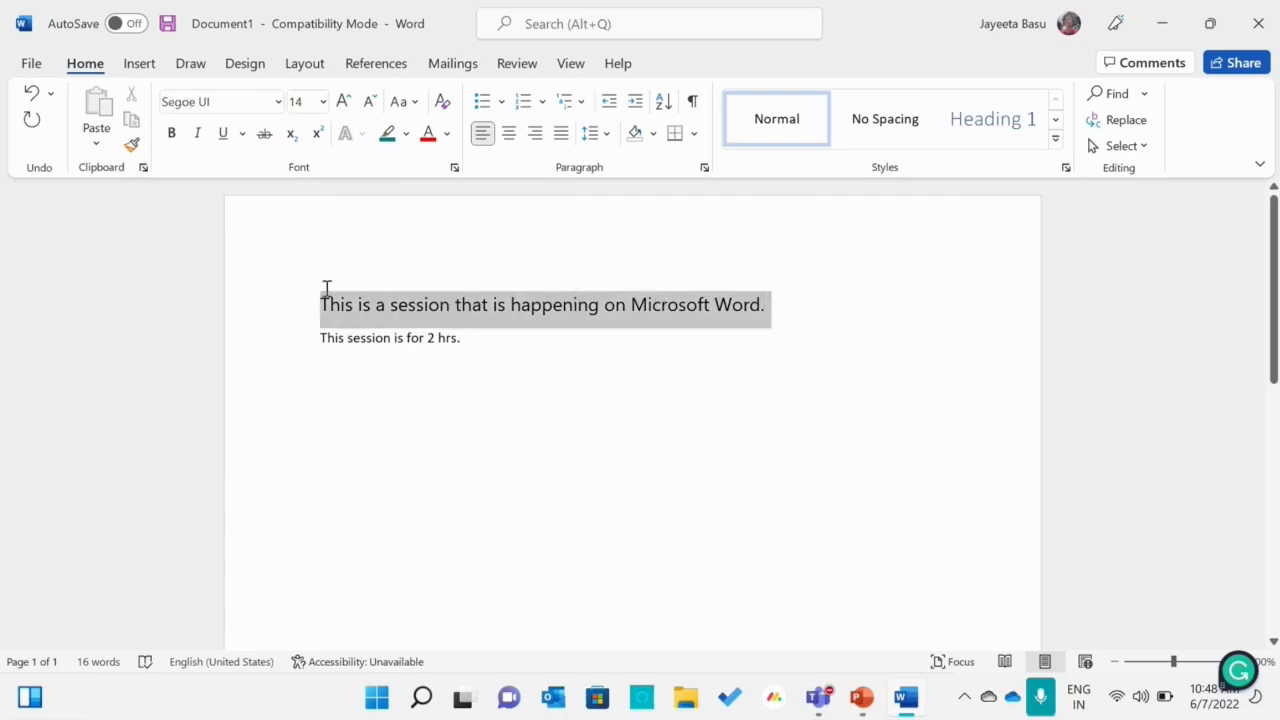
pyautogui.click(133, 148)
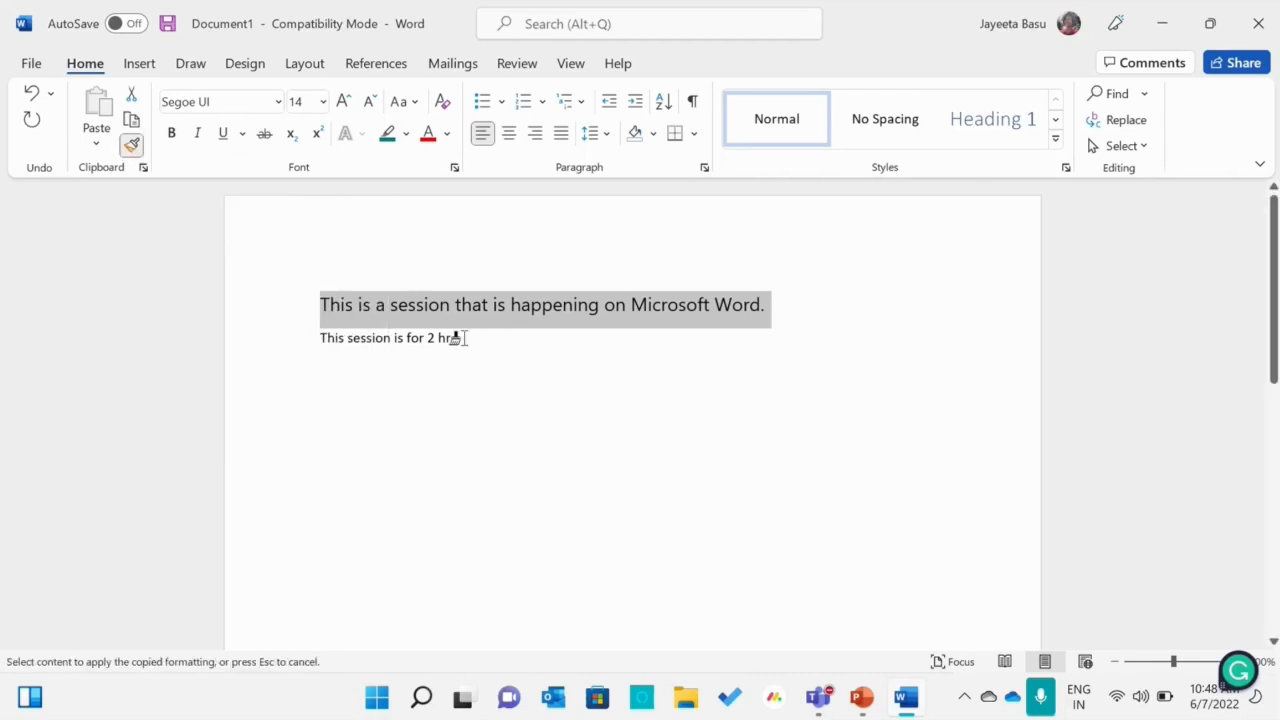
pyautogui.moveTo(462, 338)
pyautogui.mouseDown()
pyautogui.moveTo(314, 340)
pyautogui.moveTo(317, 350)
pyautogui.mouseUp()
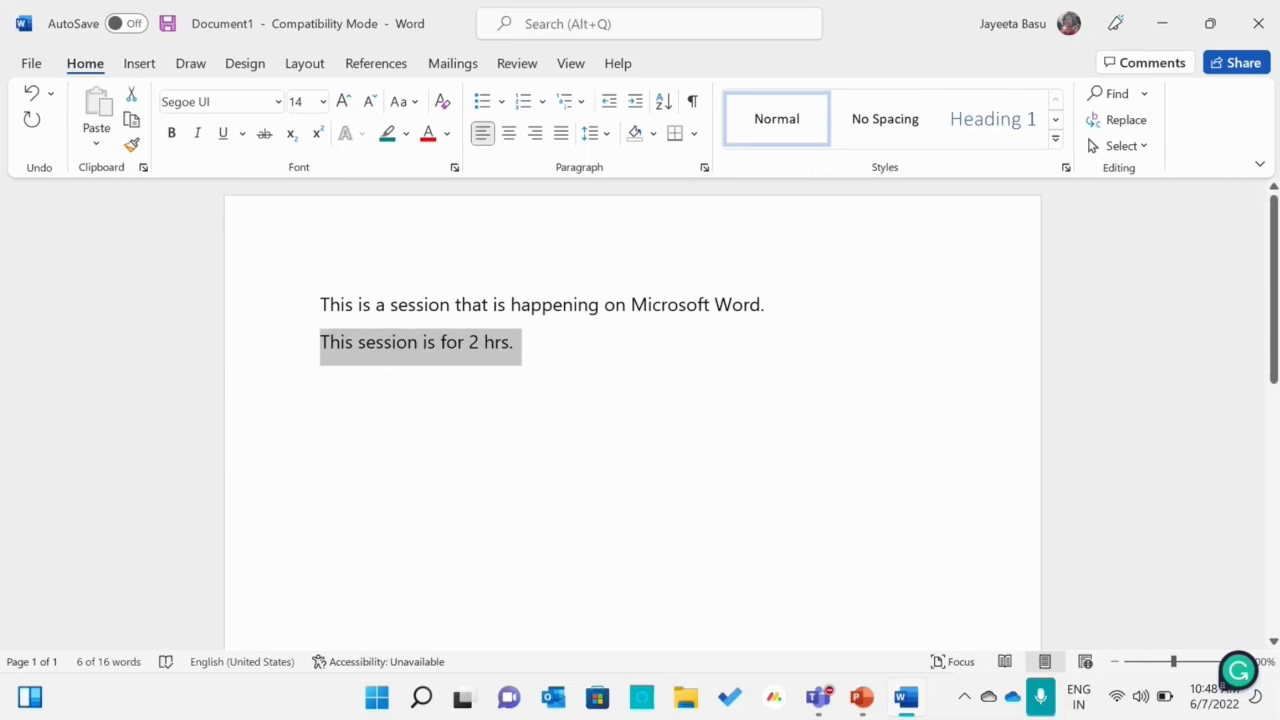
pyautogui.click(644, 420)
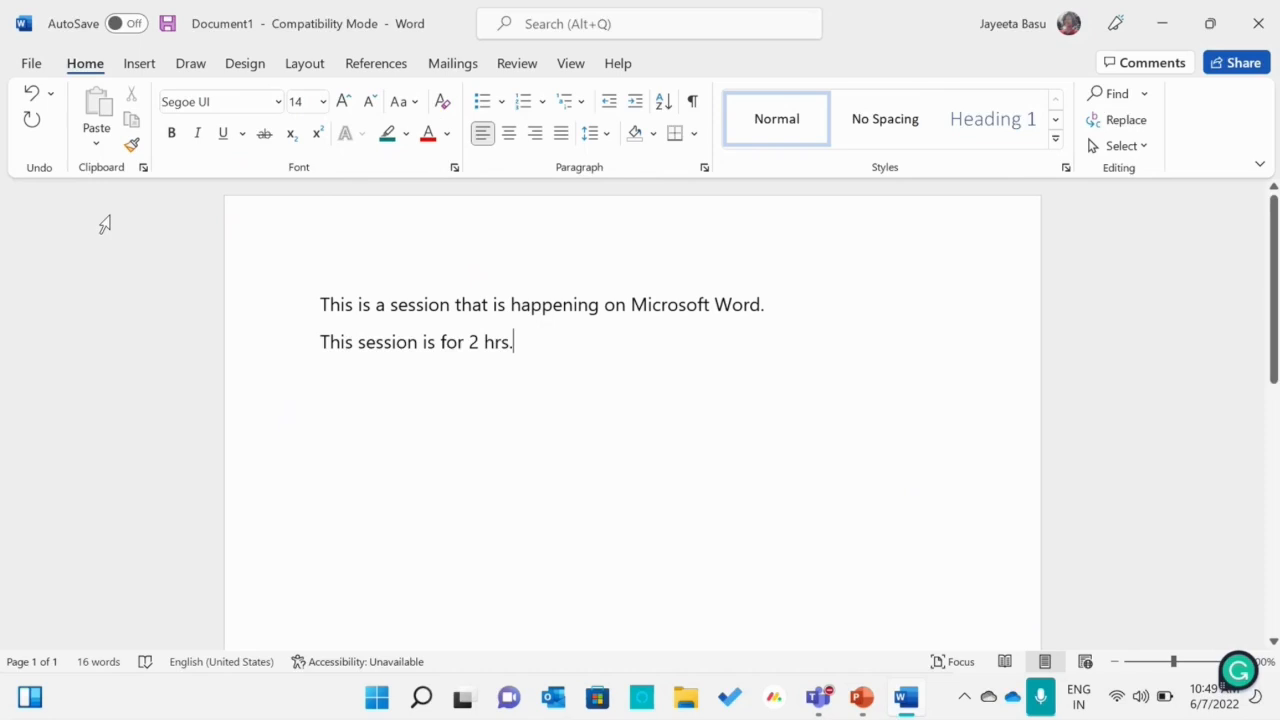
pyautogui.click(281, 101)
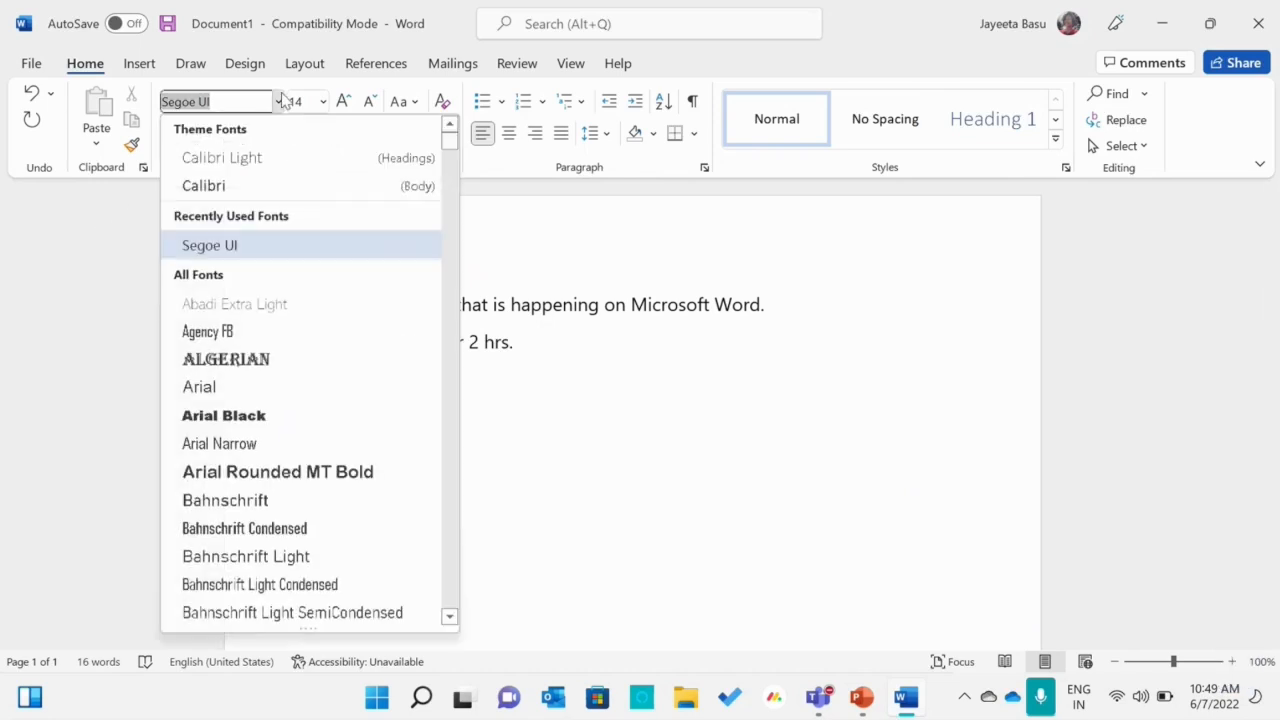
pyautogui.click(282, 101)
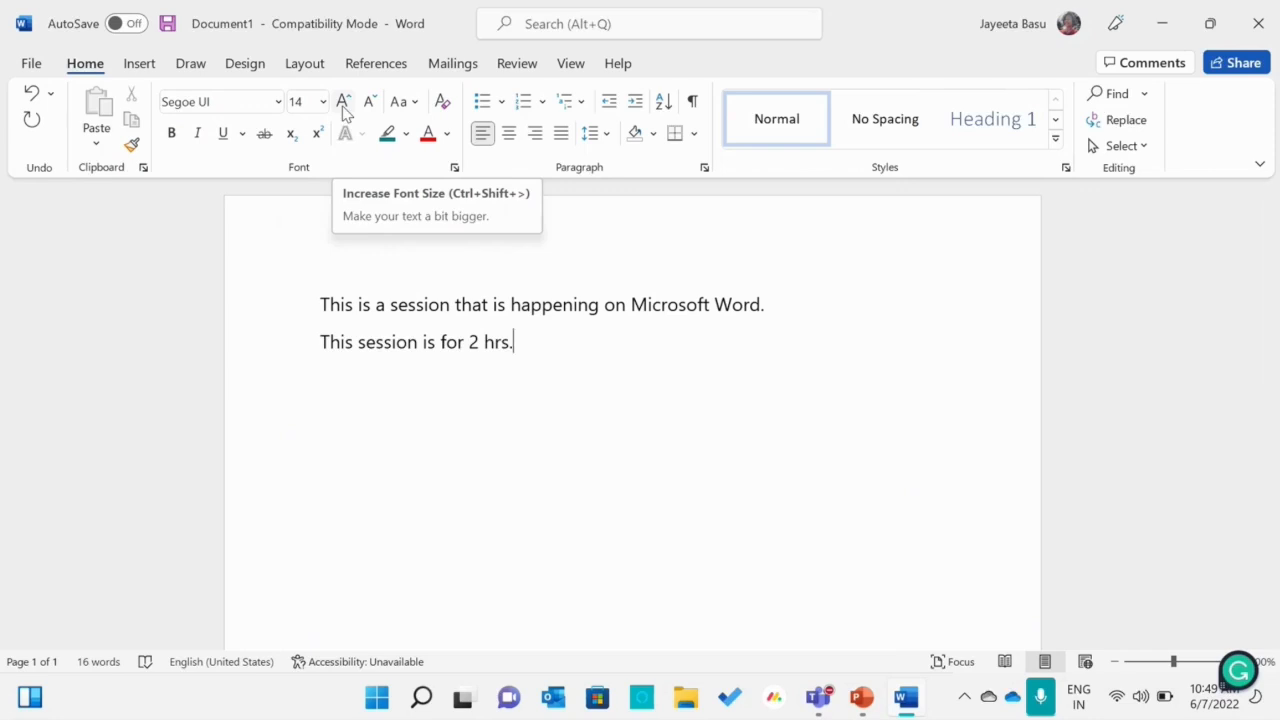
pyautogui.click(412, 104)
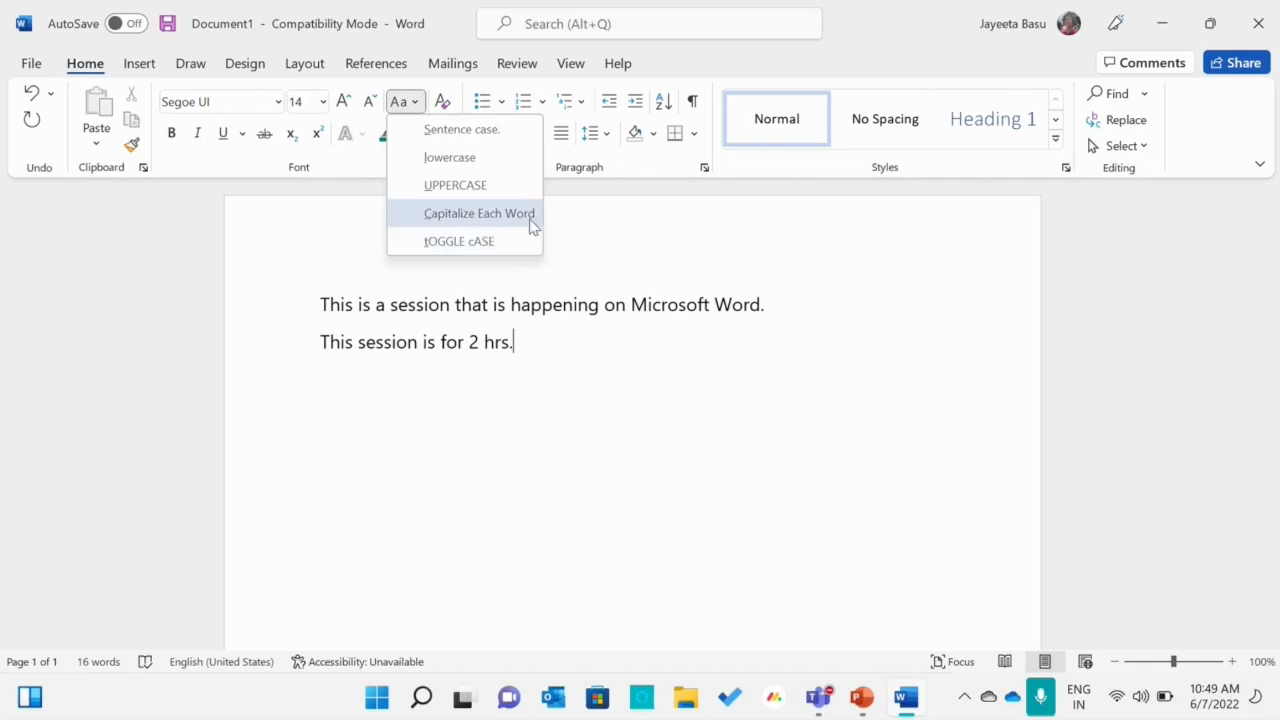
pyautogui.click(815, 315)
# Change the first sentence to UPPERCASE
pyautogui.moveTo(778, 306); pyautogui.dragTo(320, 280)
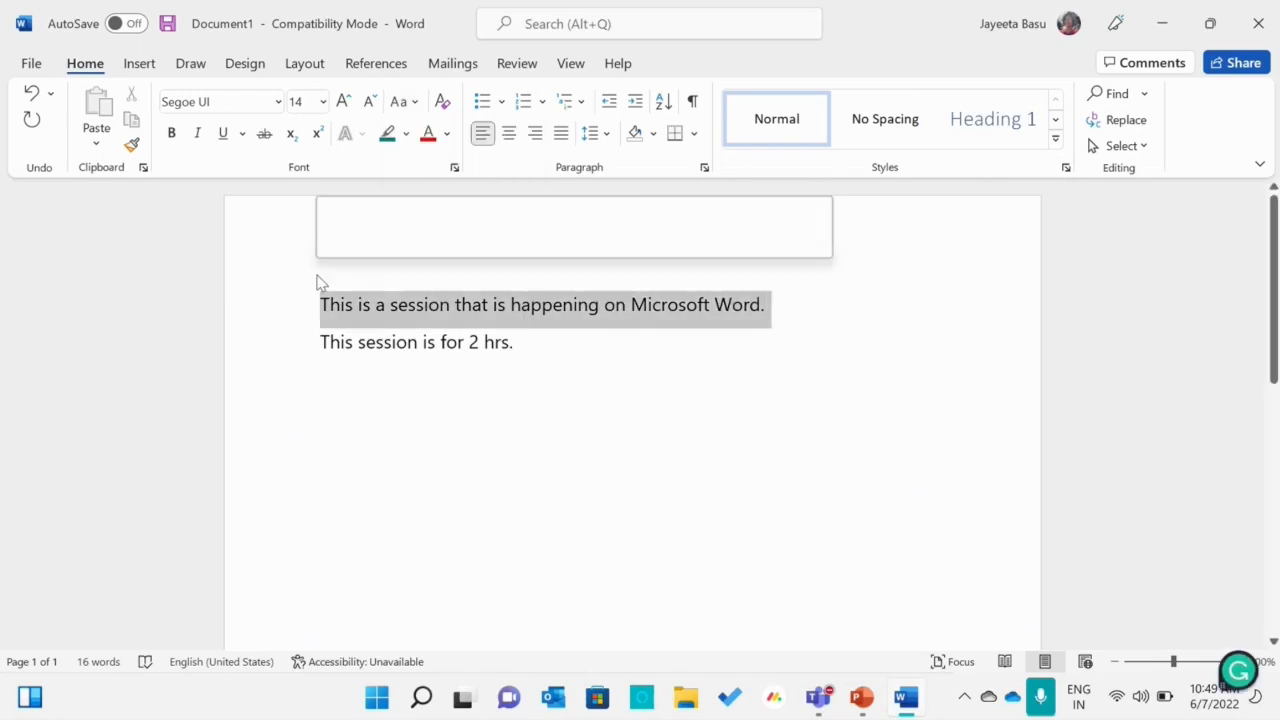
pyautogui.click(402, 102)
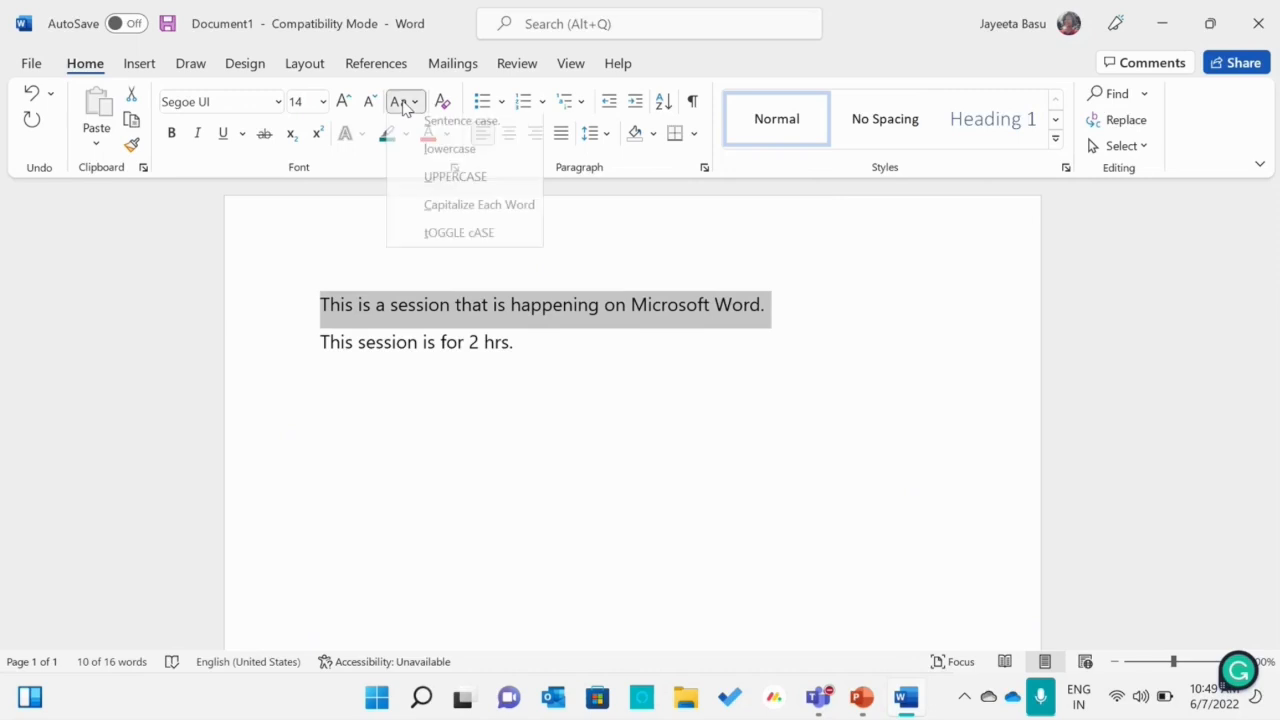
pyautogui.click(457, 187)
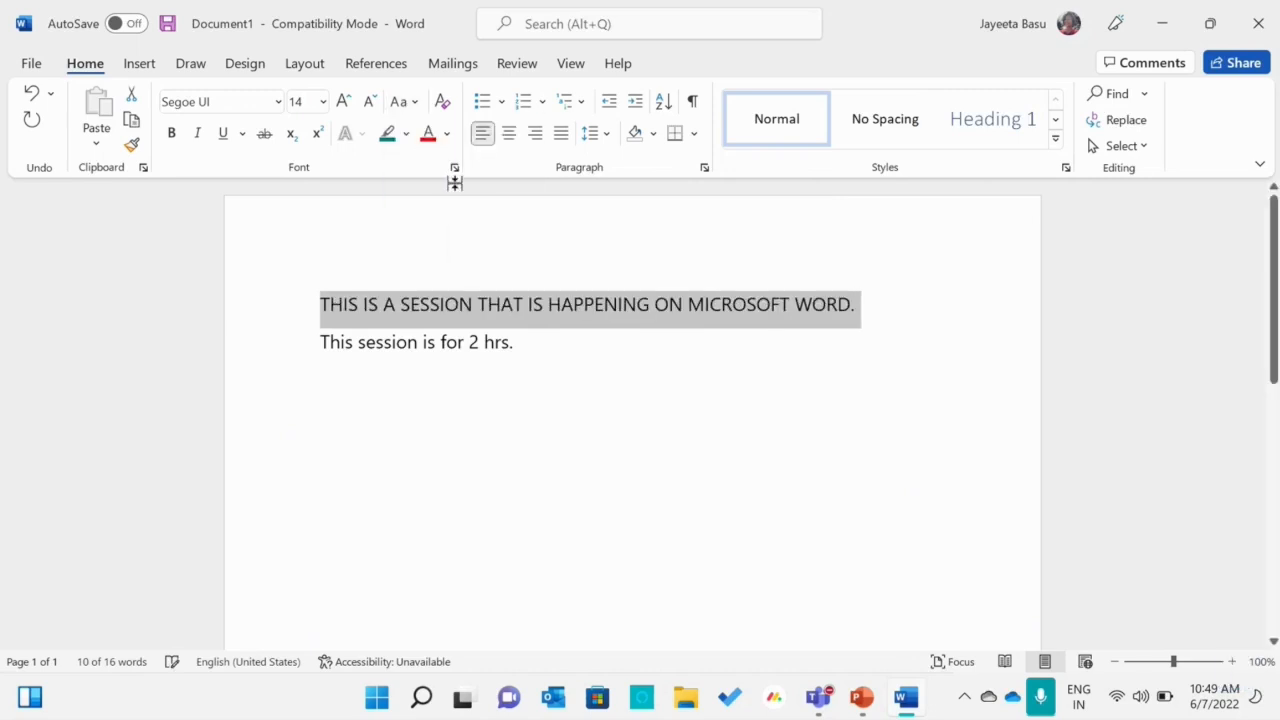
# Change the first sentence to lowercase and then to Sentence case
pyautogui.click(410, 103)
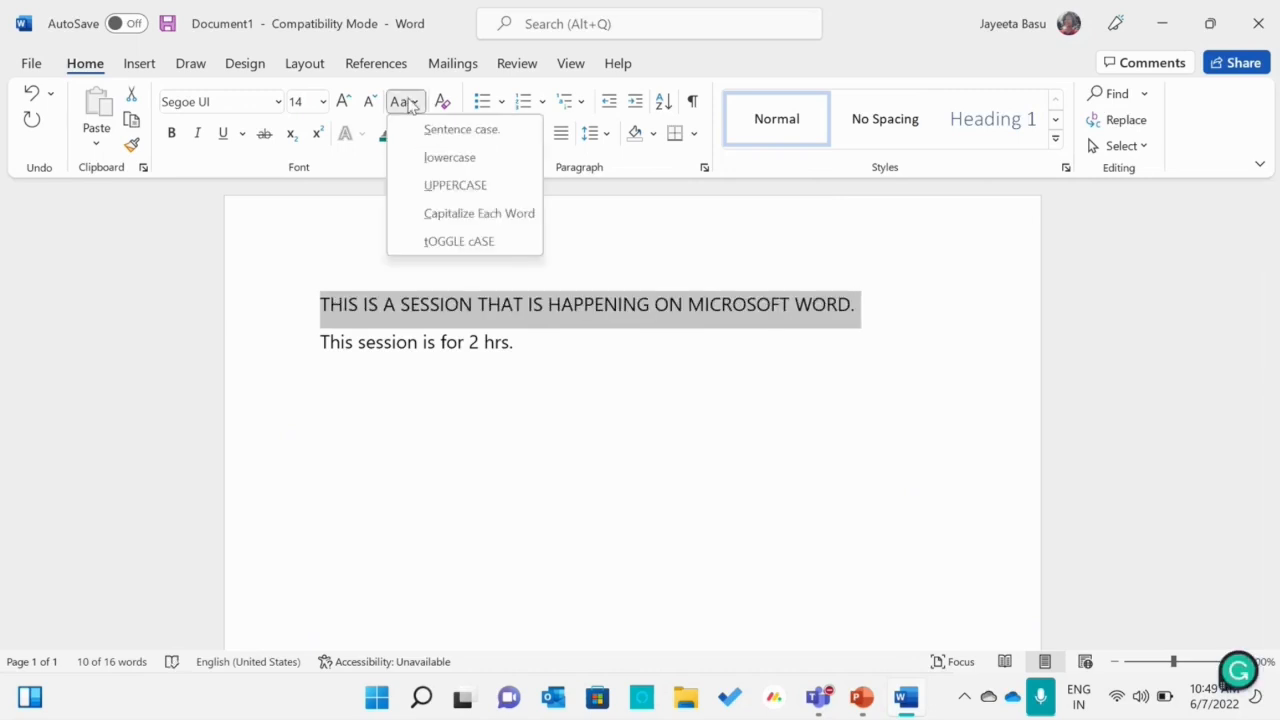
pyautogui.click(435, 167)
pyautogui.click(404, 106)
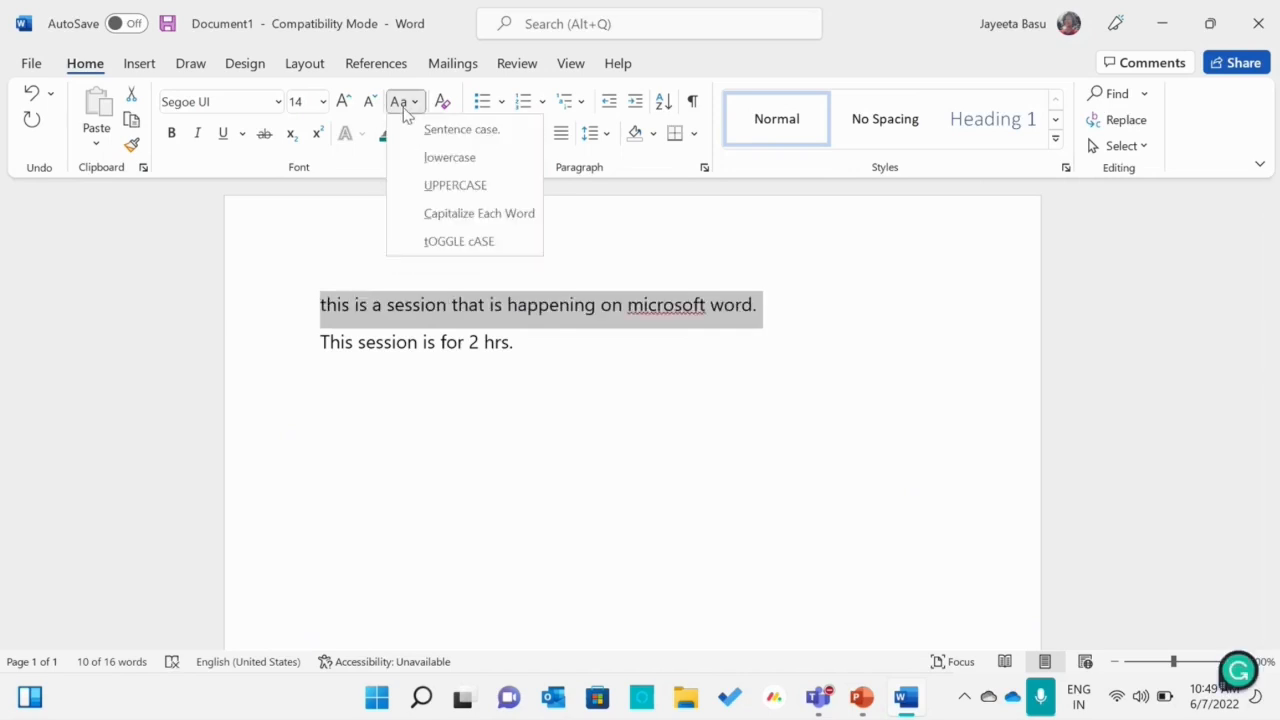
pyautogui.click(460, 130)
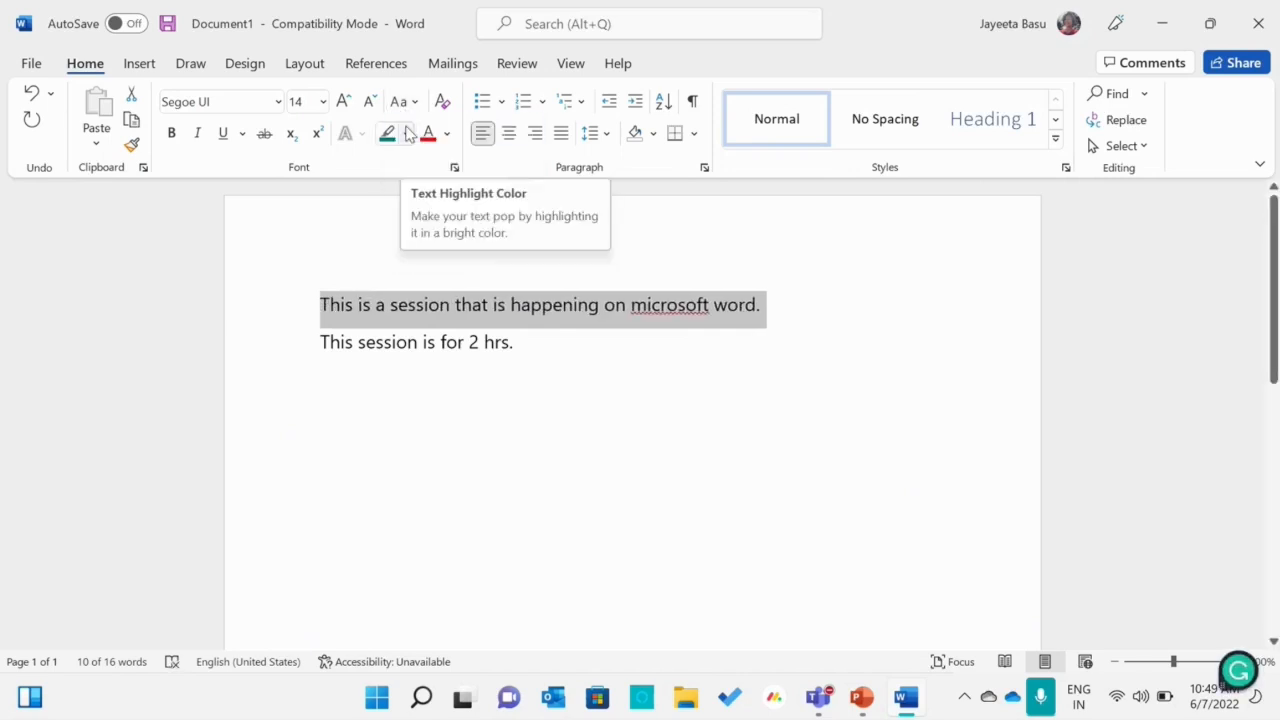
# Apply Capitalize Each Word to the first sentence, followed by tOGGLE cASE
pyautogui.click(404, 102)
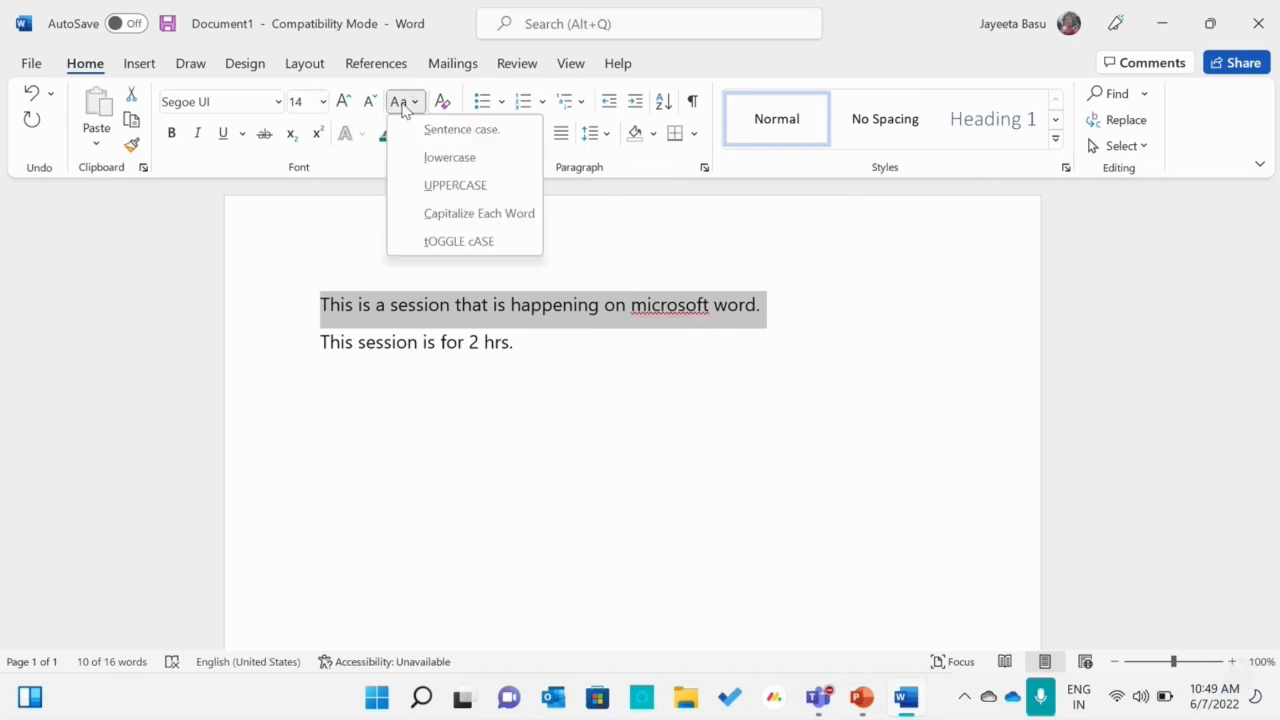
pyautogui.click(434, 228)
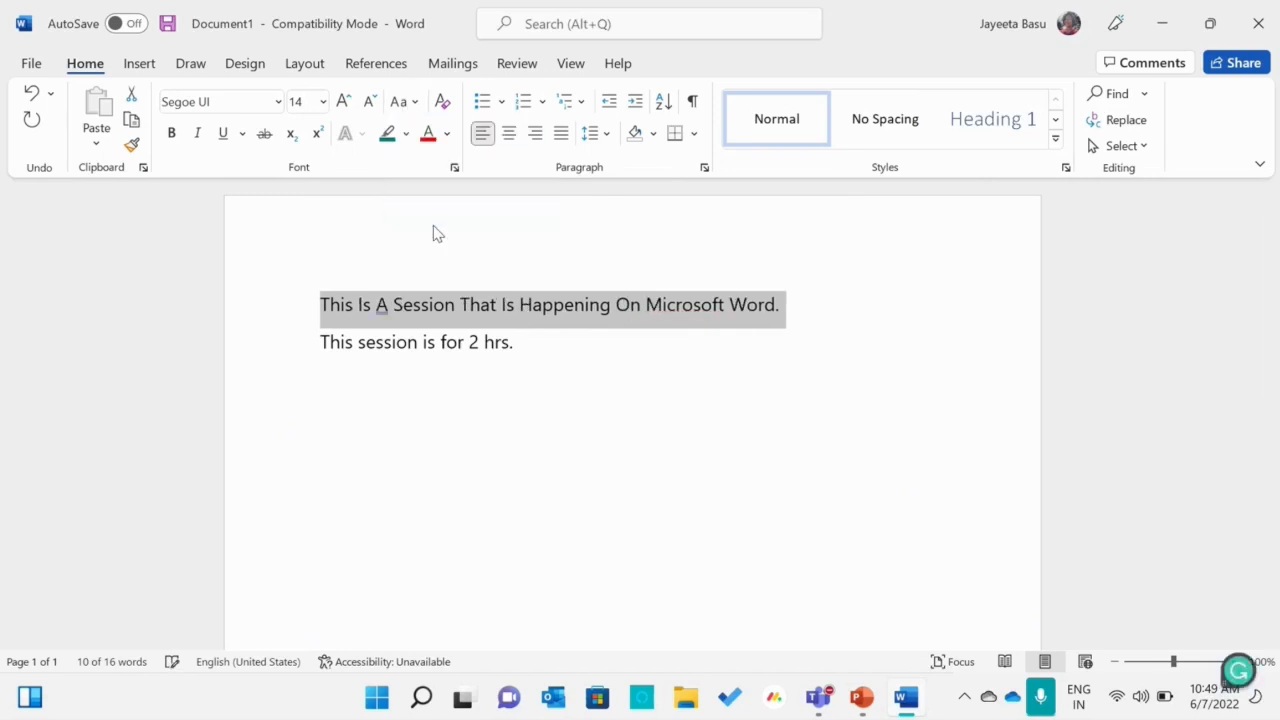
pyautogui.click(408, 102)
pyautogui.click(411, 245)
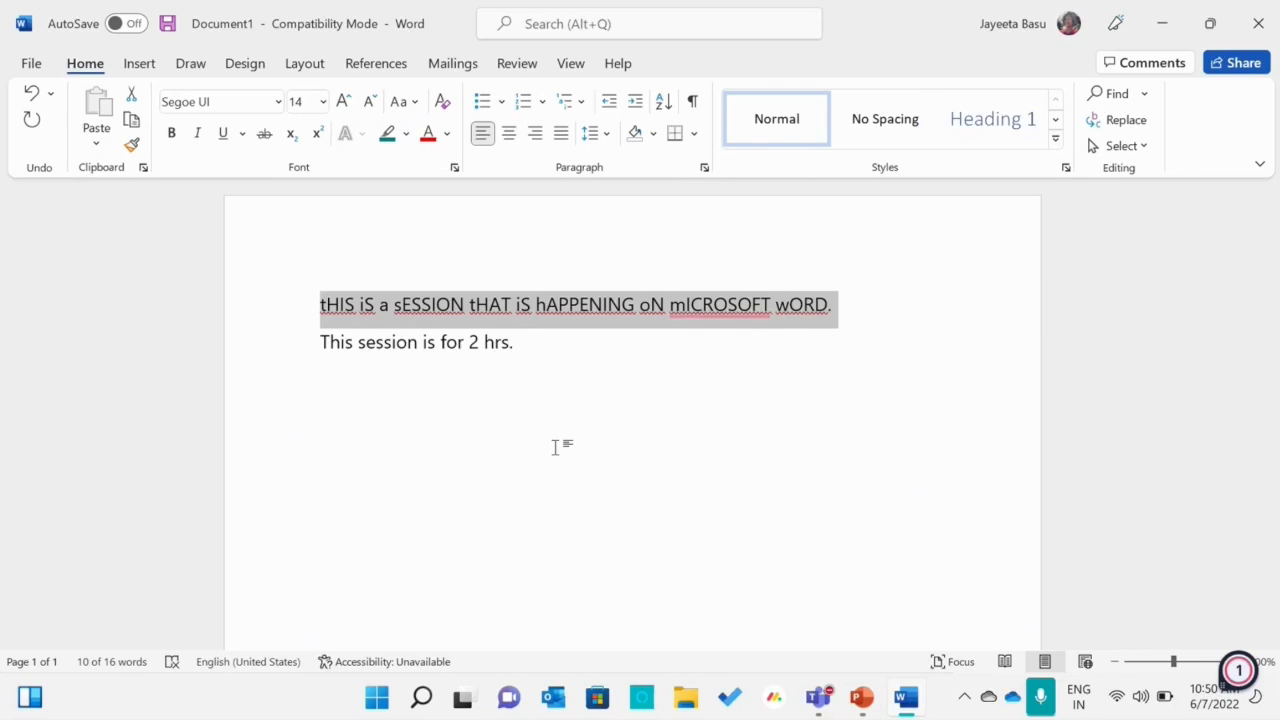
# Change the first sentence back to Sentence case and deselect it
pyautogui.click(413, 104)
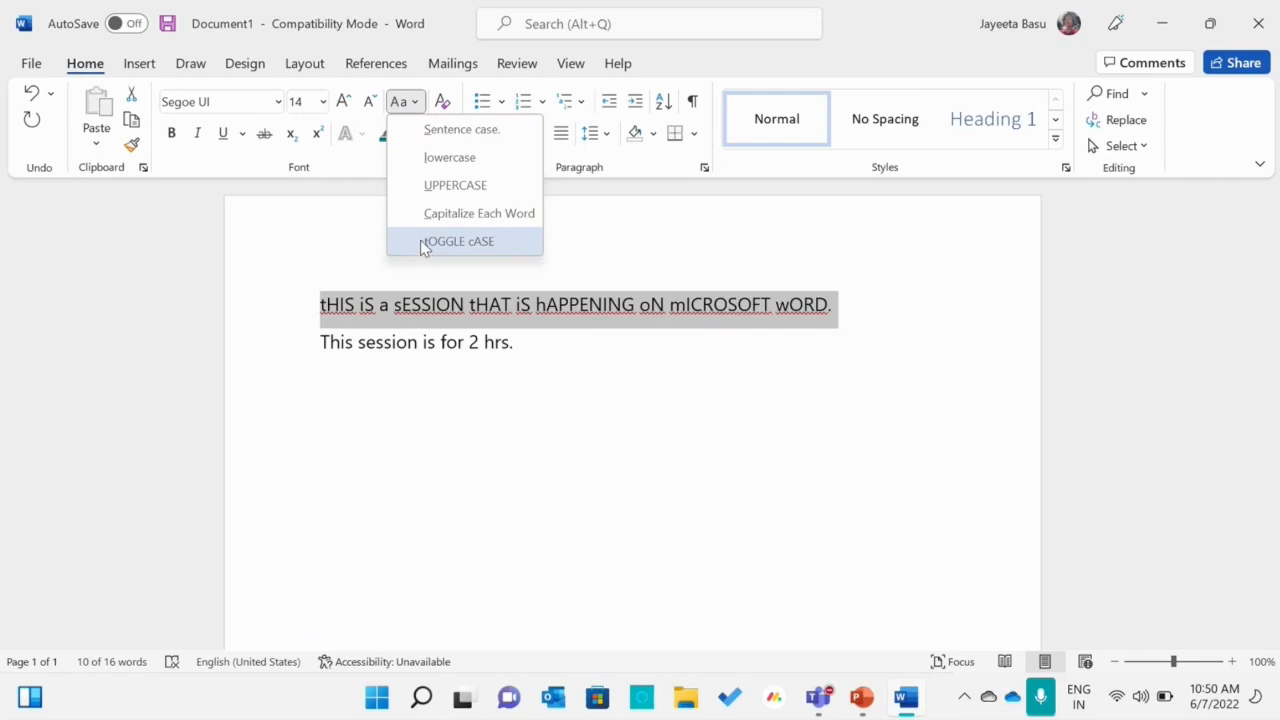
pyautogui.click(449, 132)
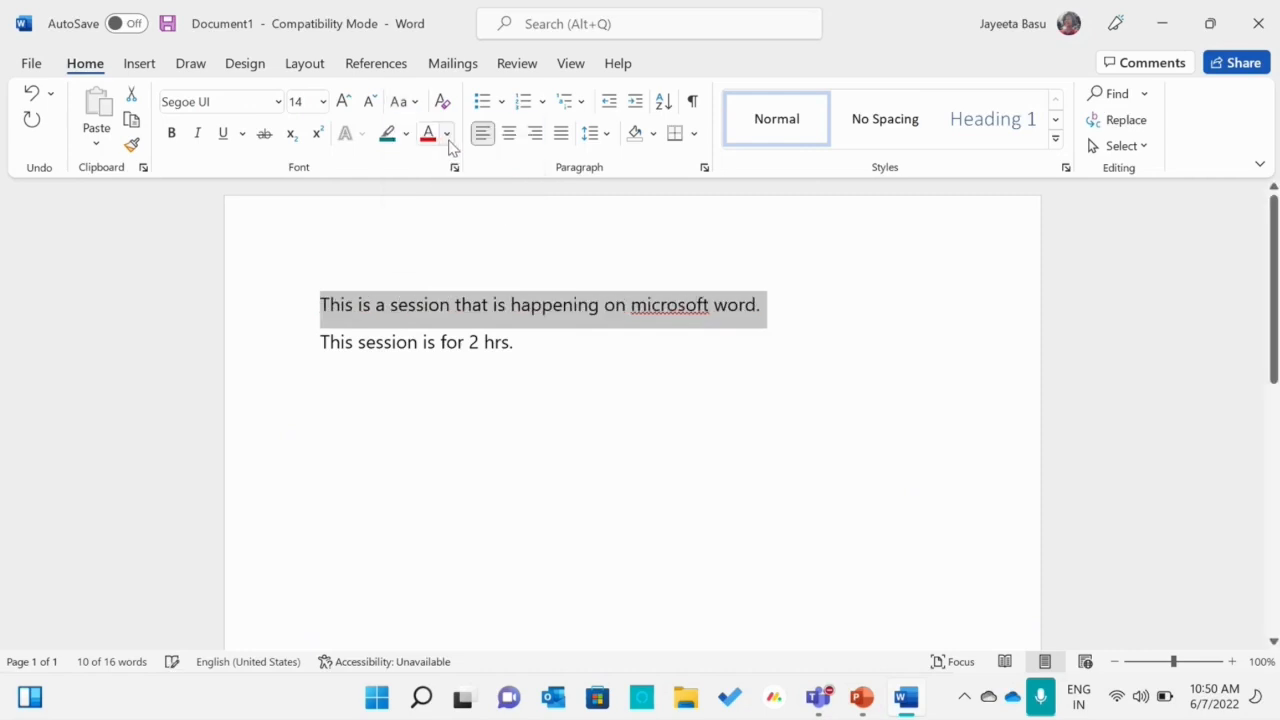
pyautogui.click(572, 358)
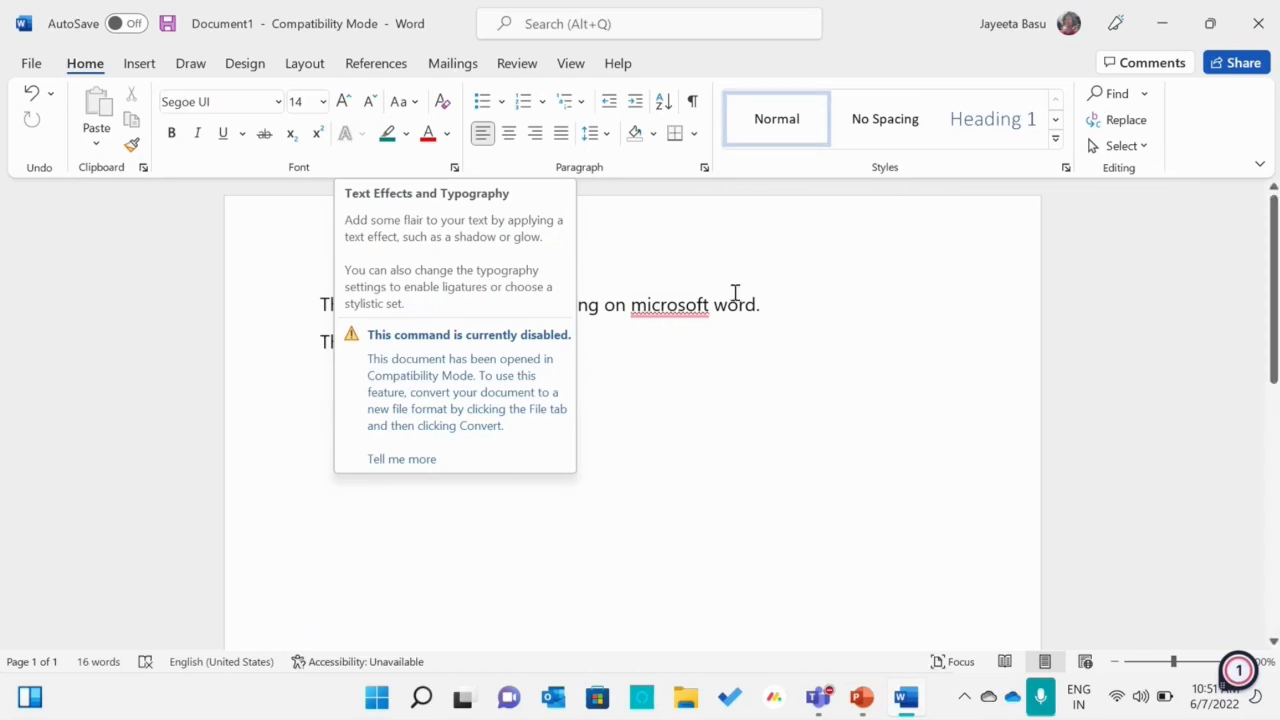
# Place the cursor before "word" in the first sentence and browse the available styles as far as Strong, Quote and Intense Quote
pyautogui.click(713, 253)
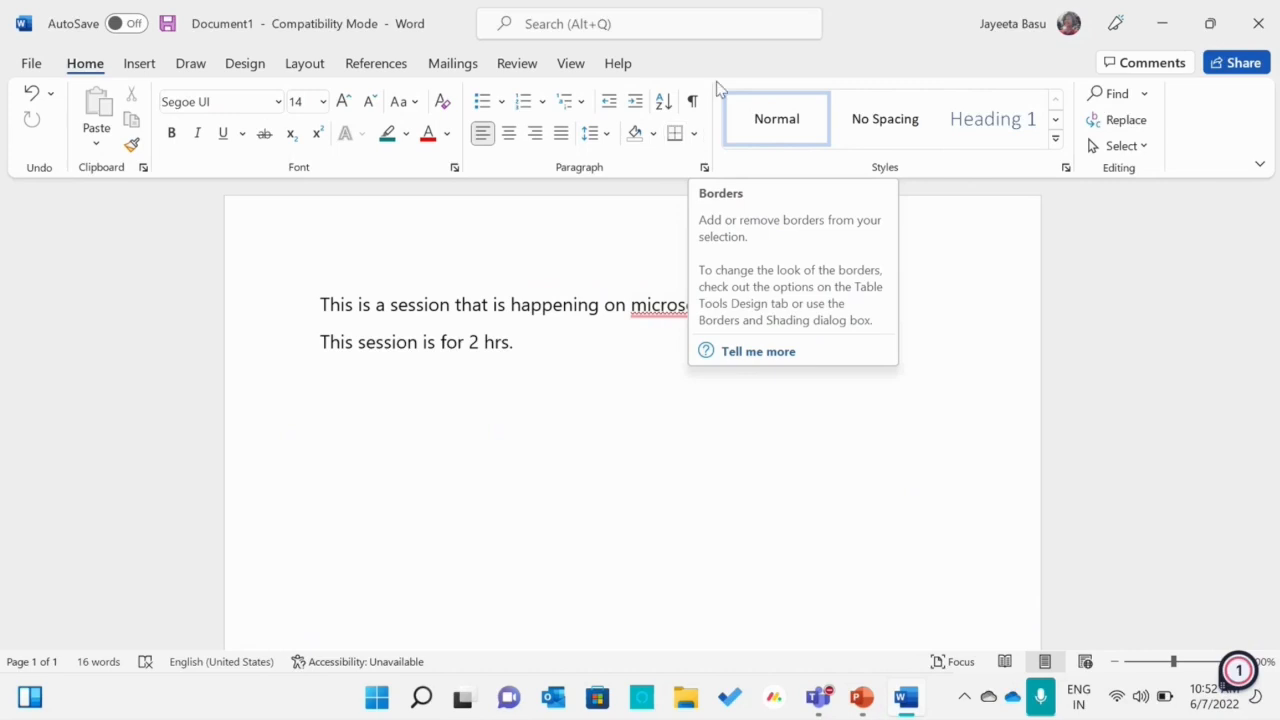
pyautogui.click(1055, 120)
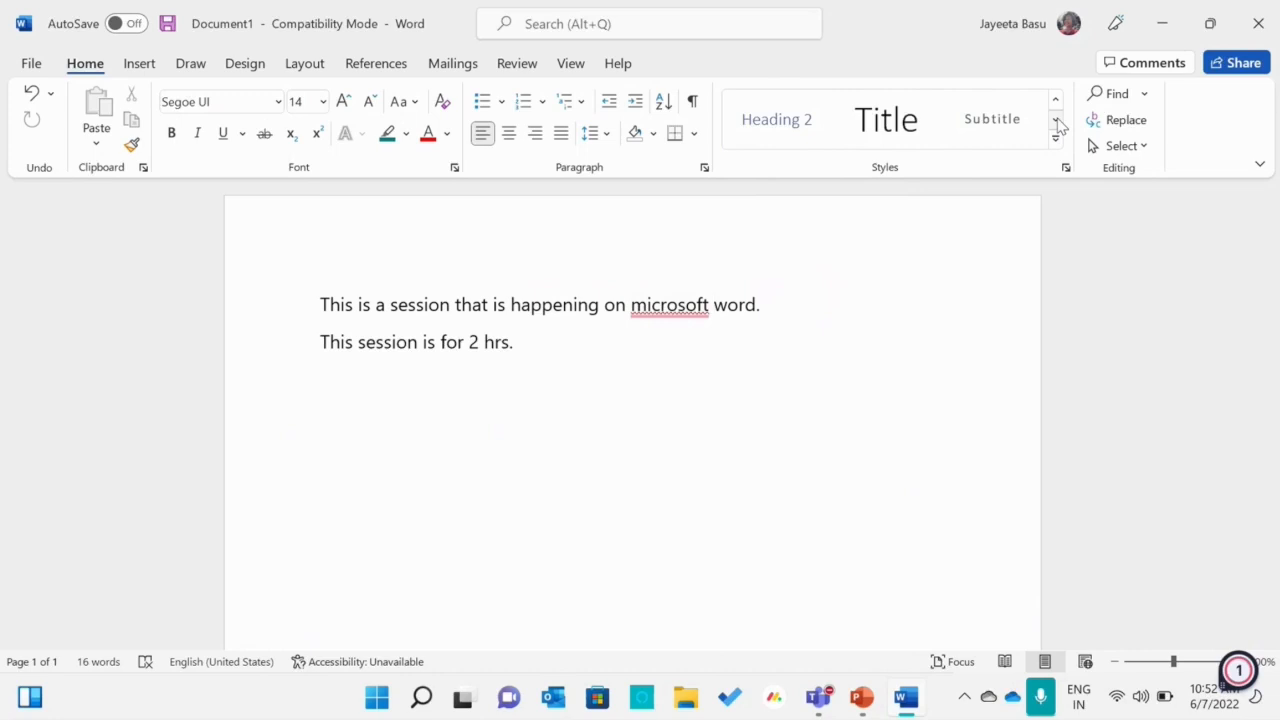
pyautogui.click(1055, 120)
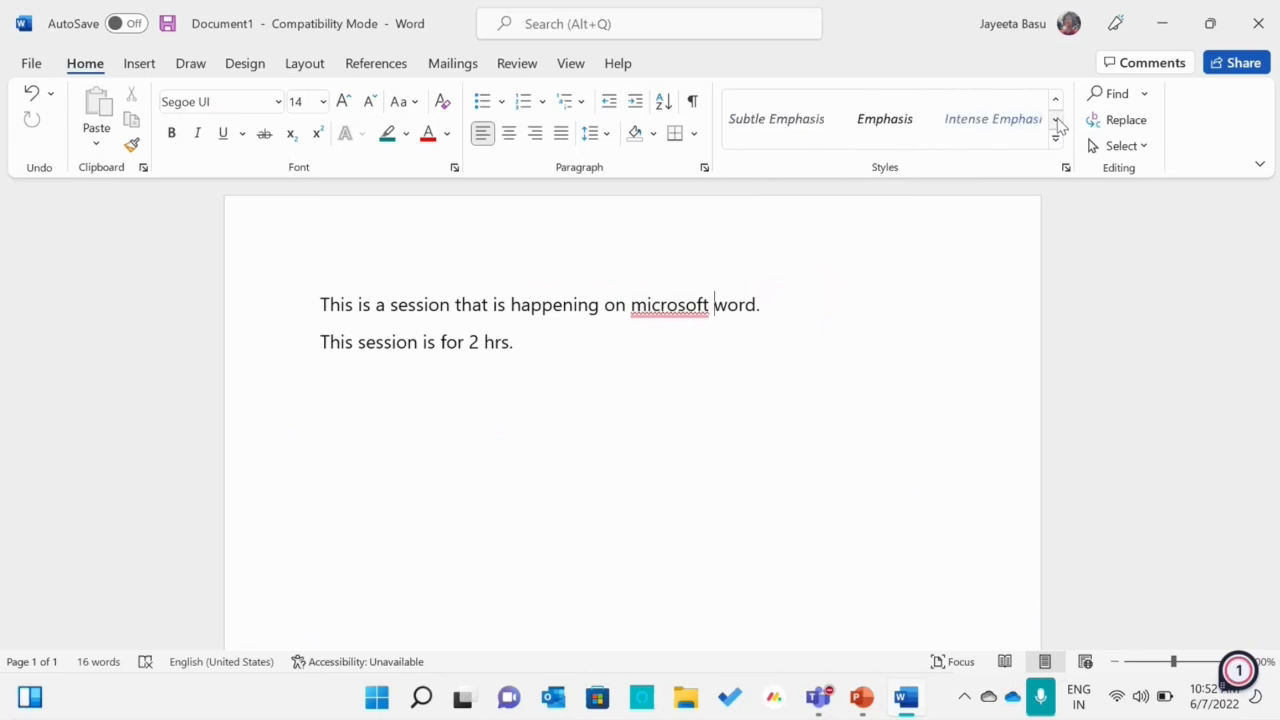
pyautogui.click(1055, 120)
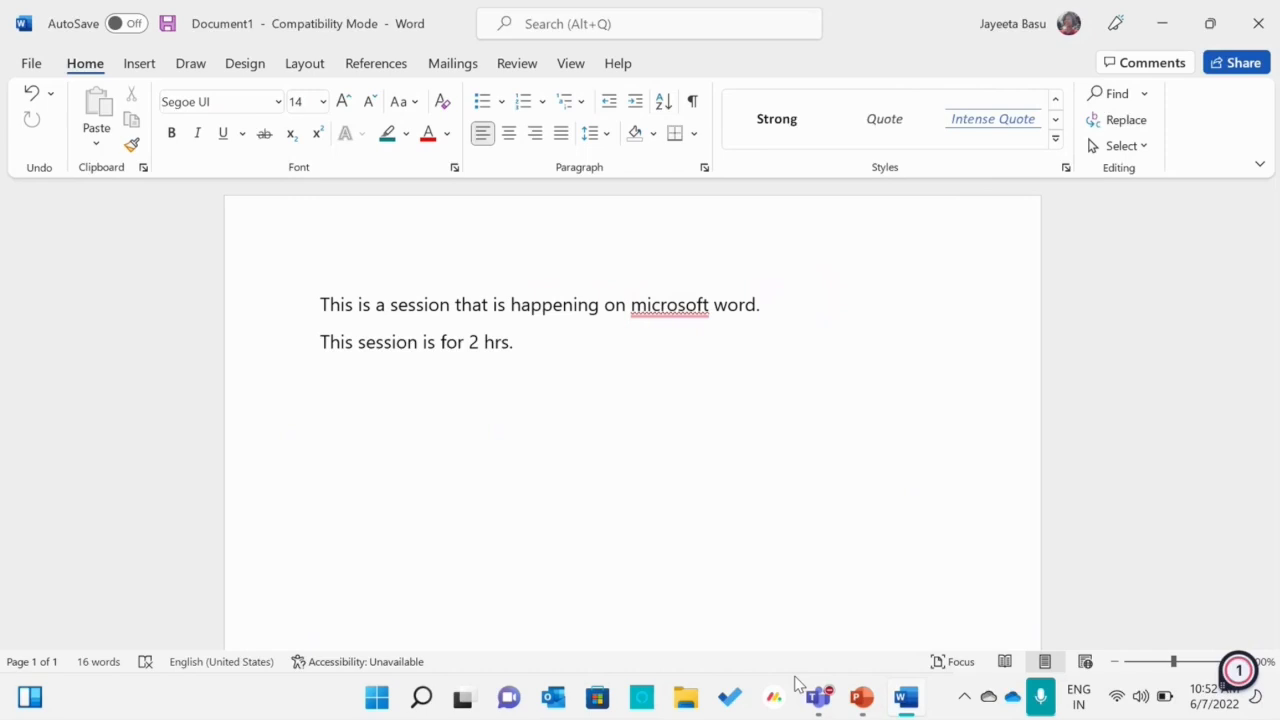
# Switch to the Microsoft Word presentation in PowerPoint and start the slide show from the Home Ribbon Menu slide
pyautogui.moveTo(856, 706)
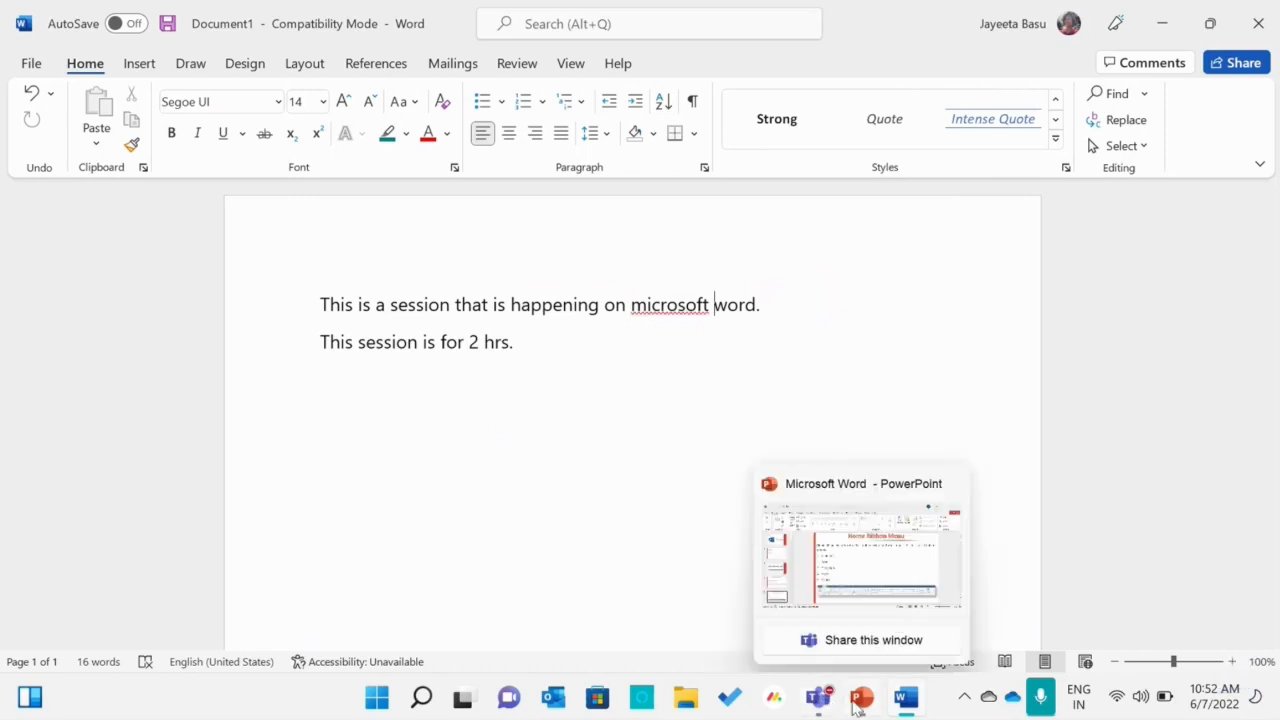
pyautogui.click(856, 704)
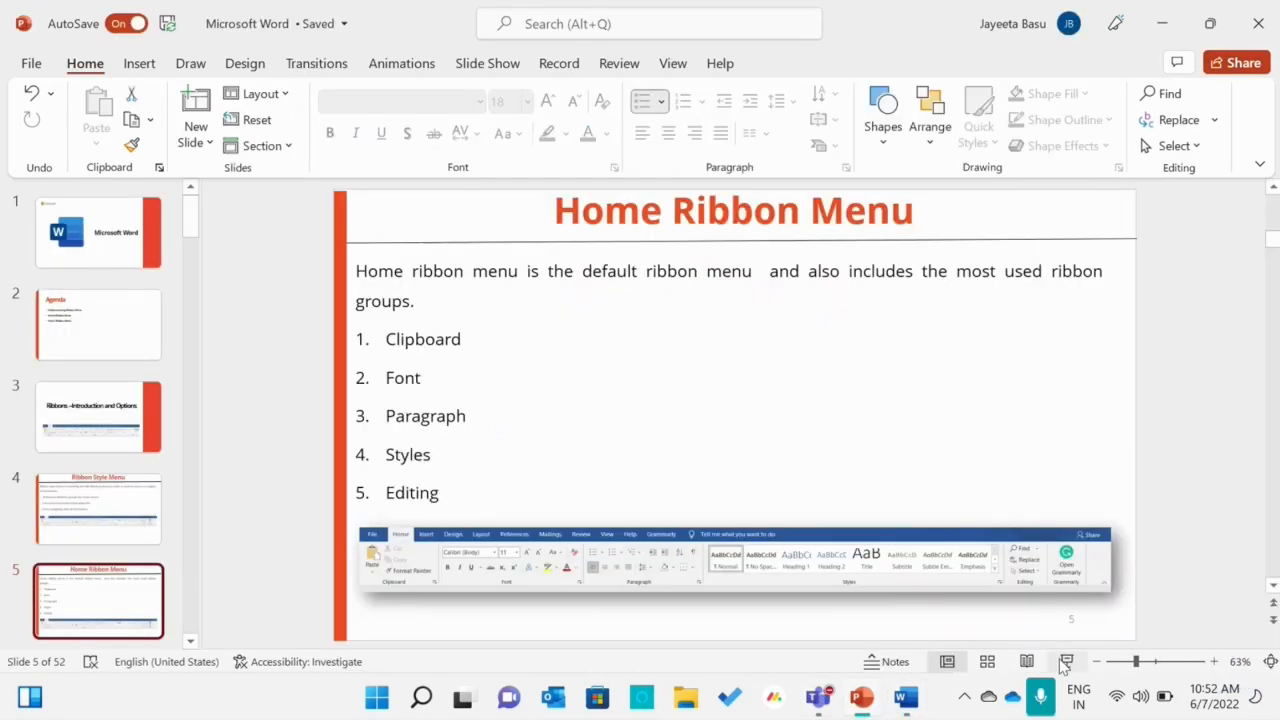
pyautogui.click(1065, 662)
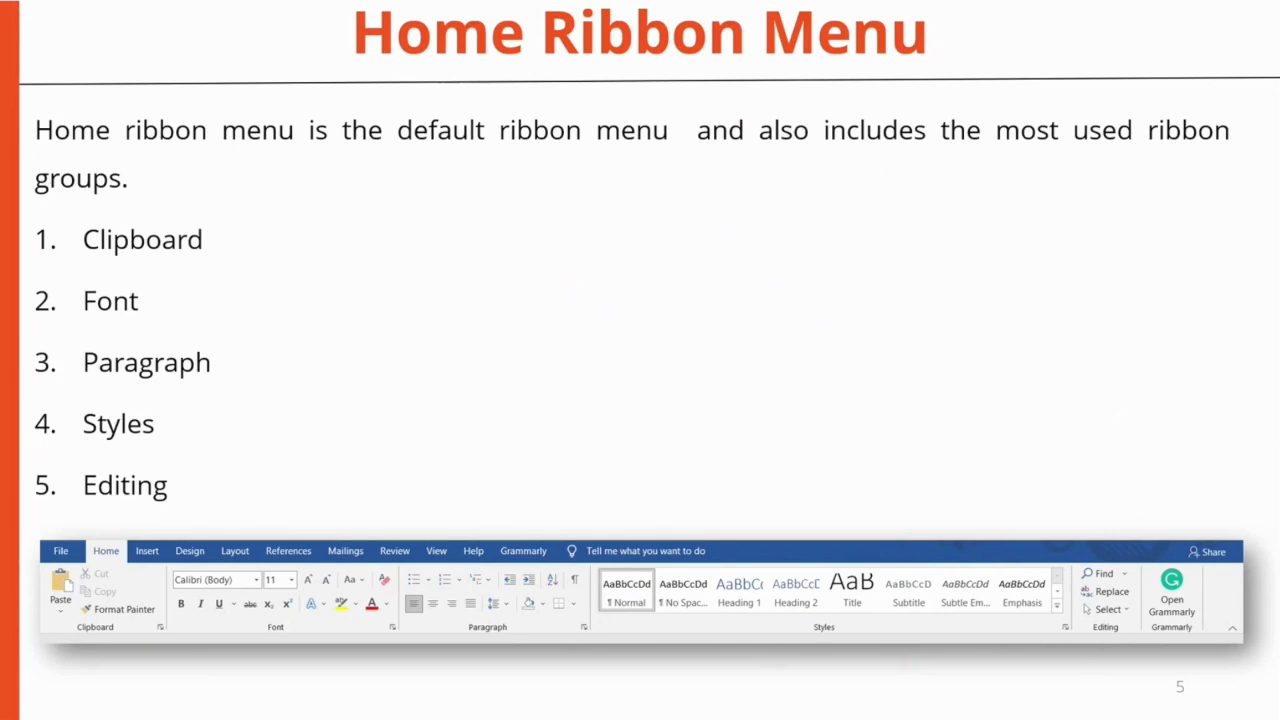
# Advance the slide show to the Insert Ribbon Menu slide and reveal its group boxes one by one, from Pages to Symbols
pyautogui.press('Right')
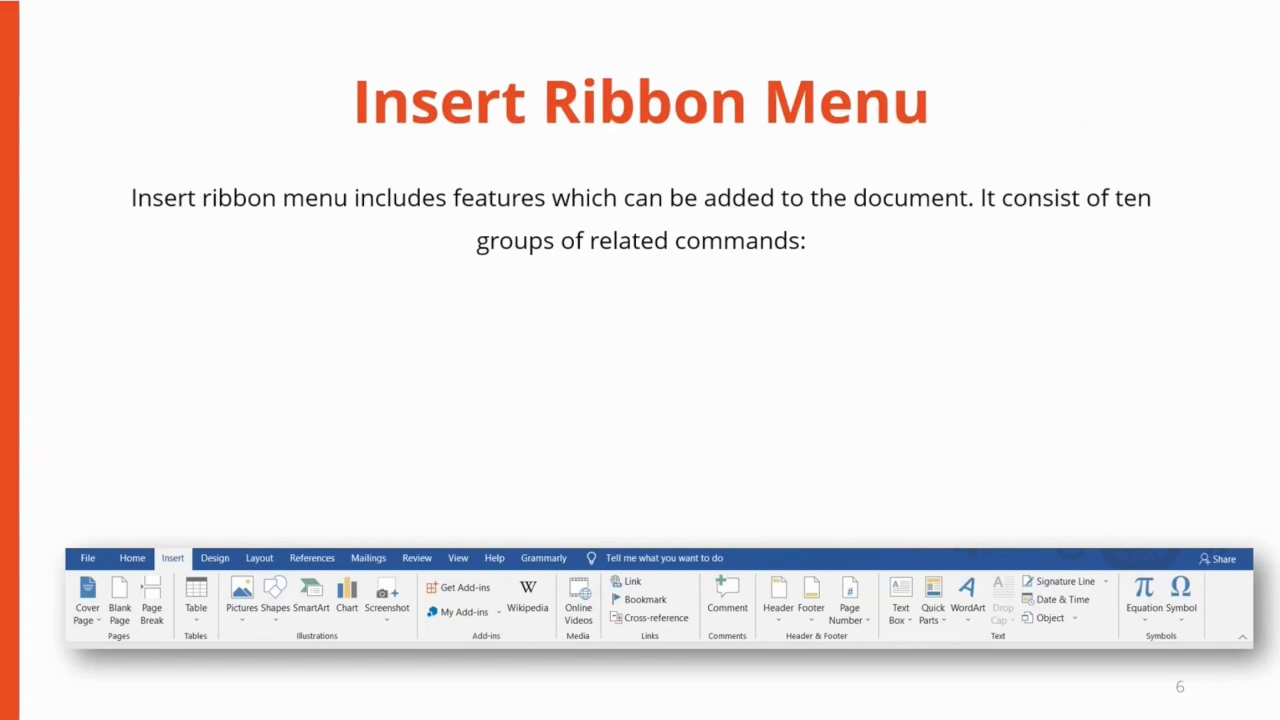
pyautogui.press('Right')
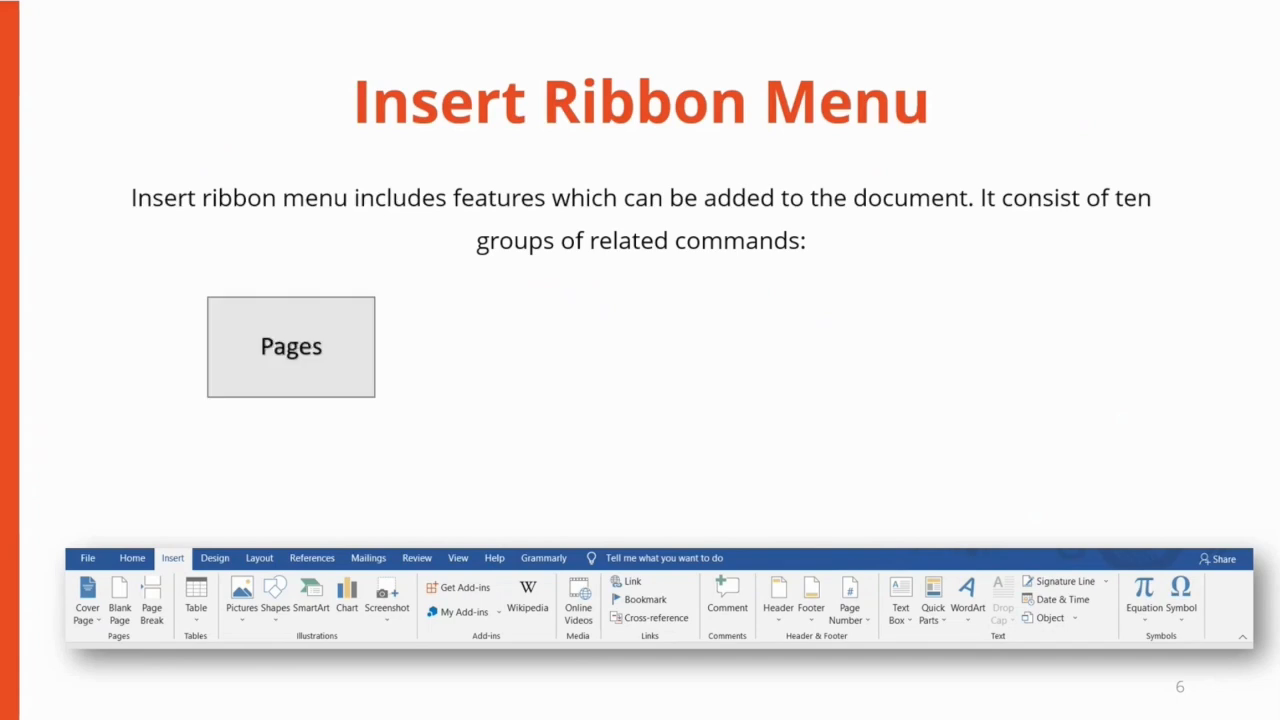
pyautogui.press('Right')
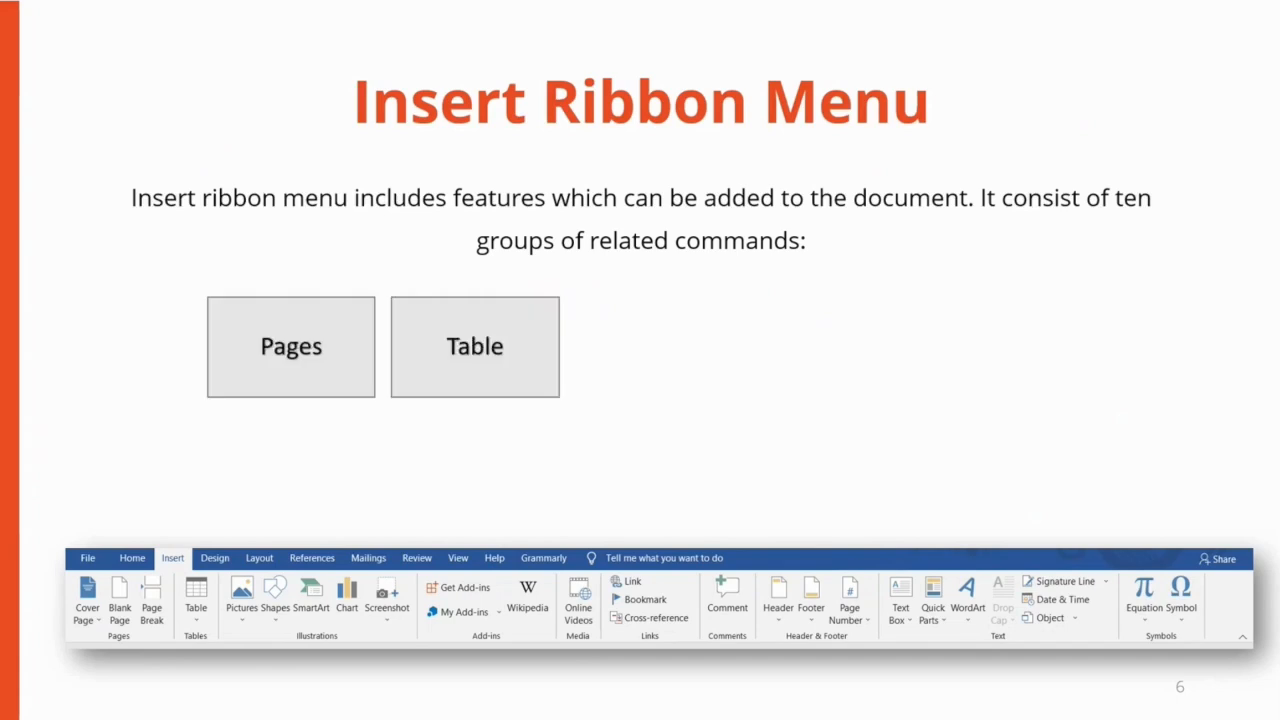
pyautogui.press('Right')
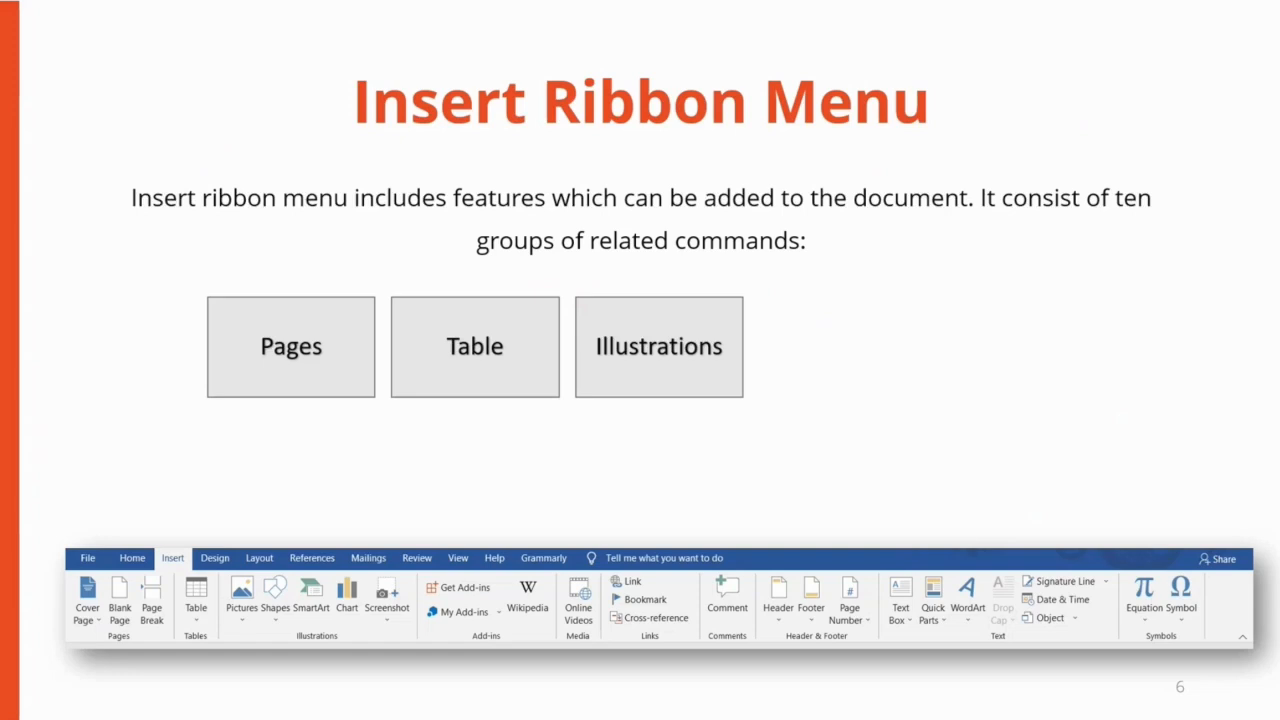
pyautogui.press('Right')
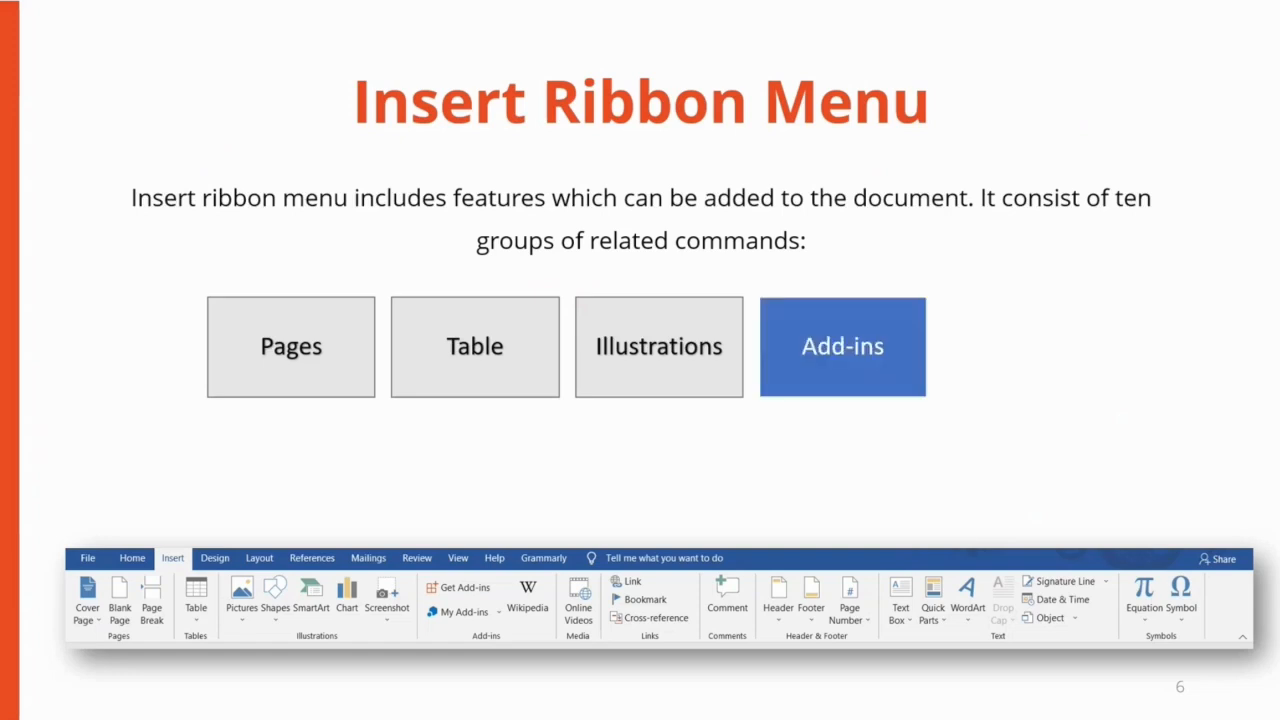
pyautogui.press('Right')
pyautogui.press('Right')
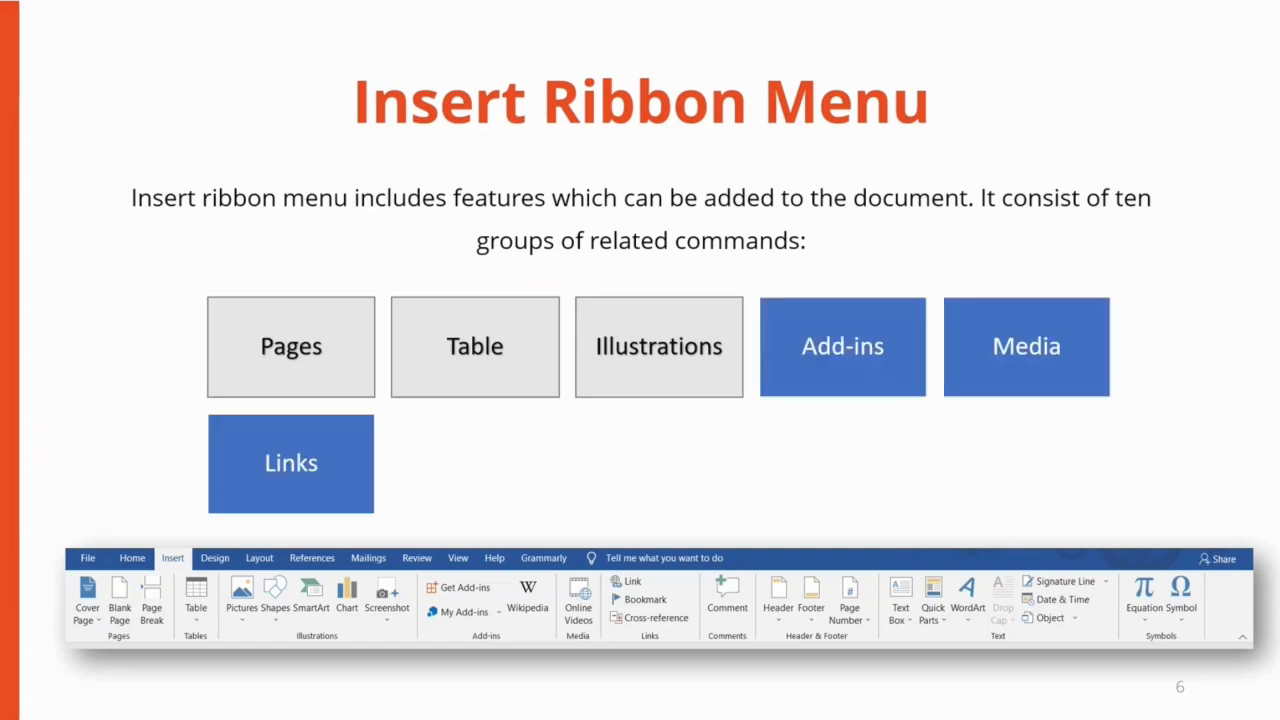
pyautogui.press('Right')
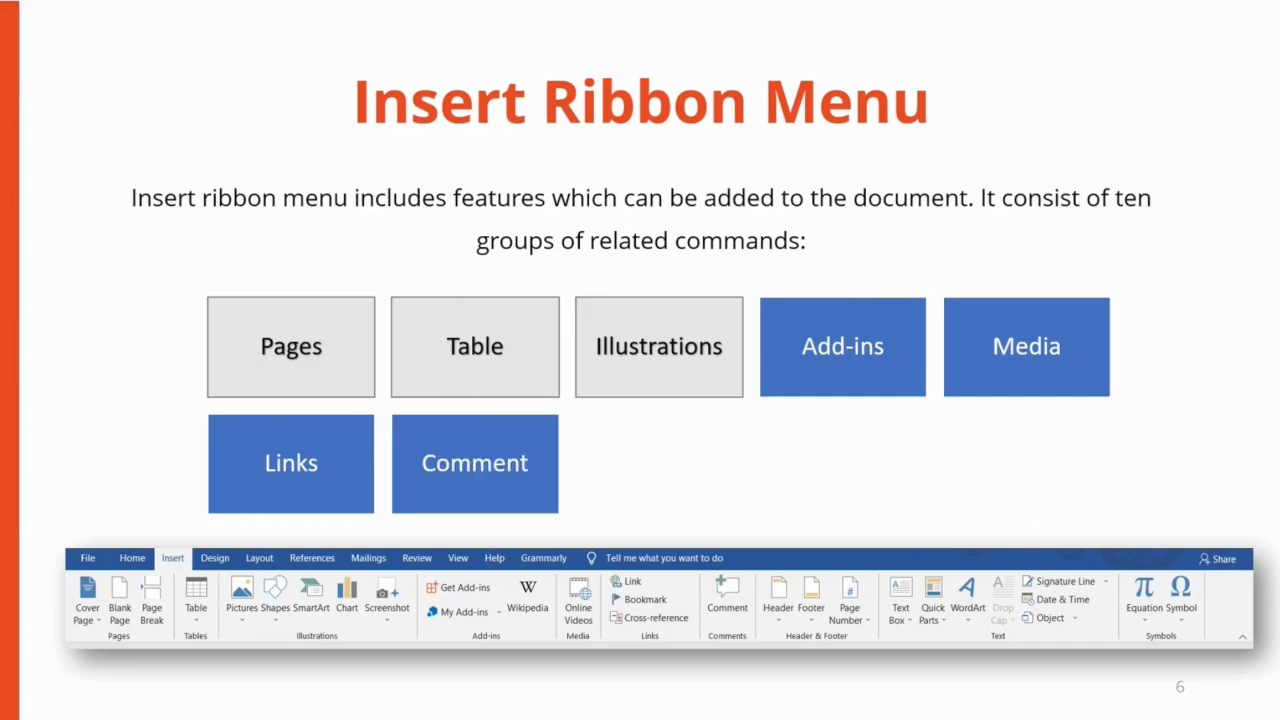
pyautogui.press('Right')
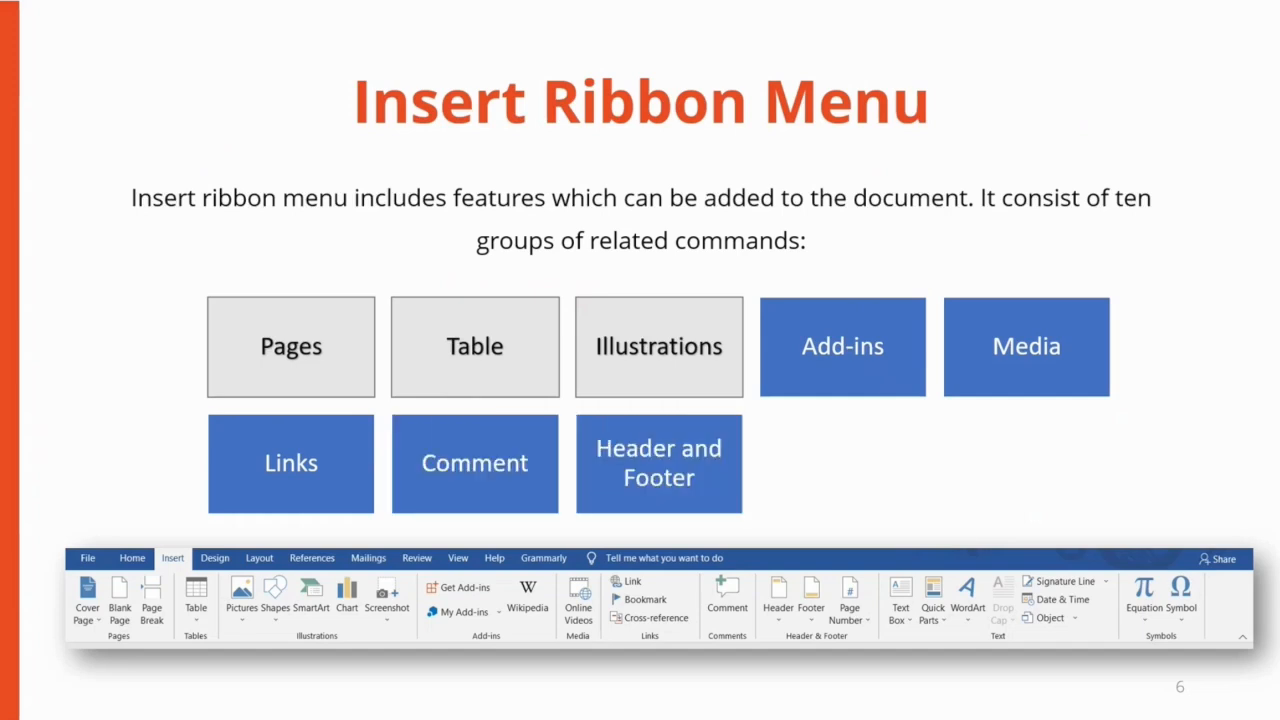
pyautogui.press('Right')
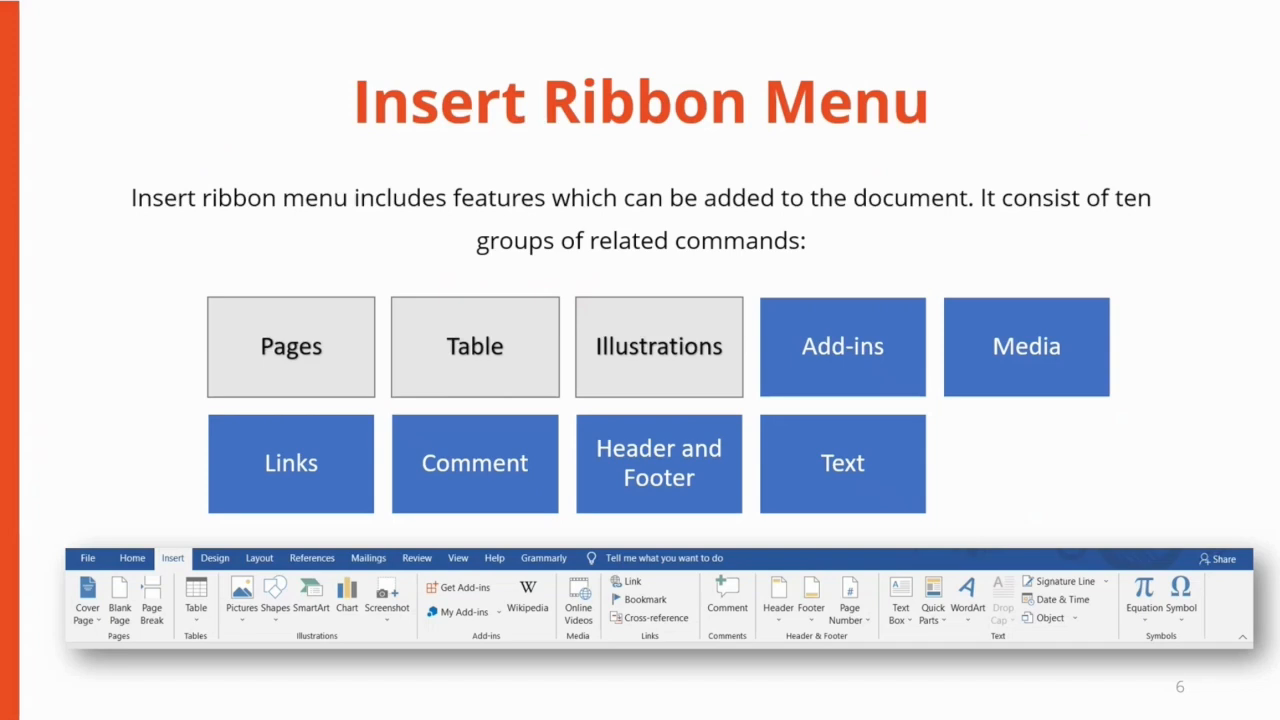
pyautogui.press('Right')
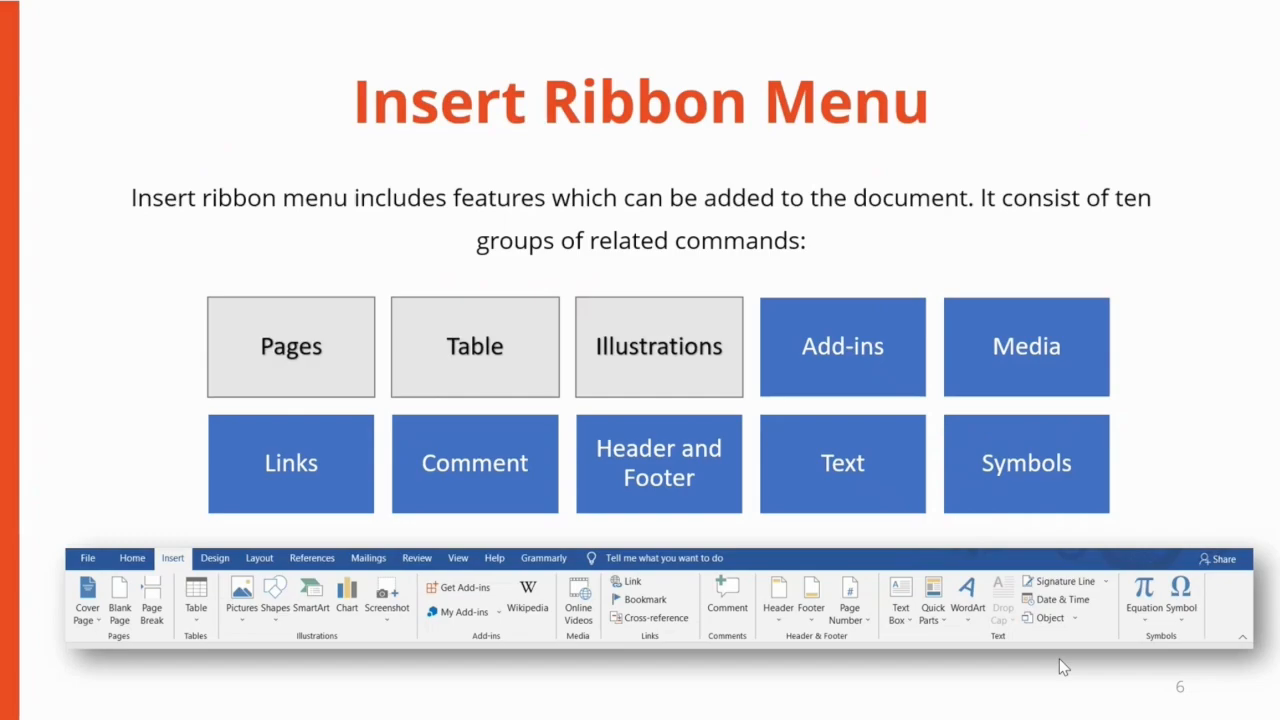
# End the slide show, switch back to the Word document and display the Insert commands
pyautogui.press('Escape')
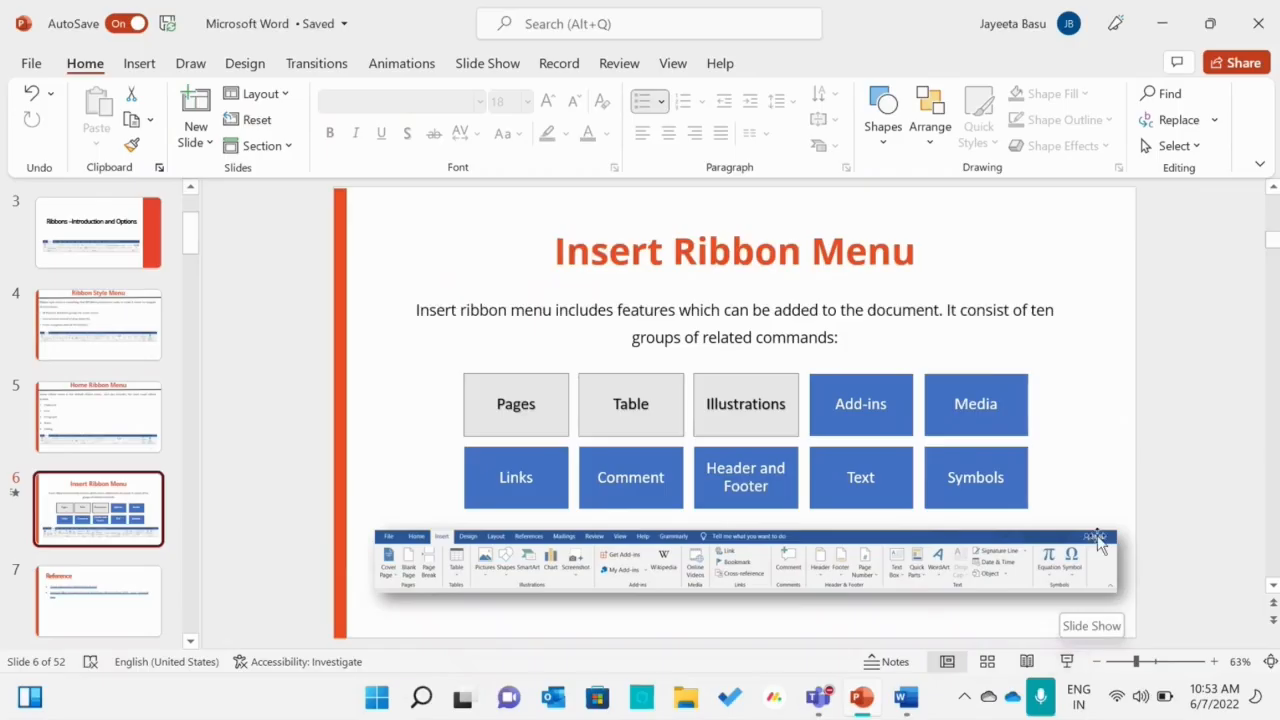
pyautogui.click(916, 704)
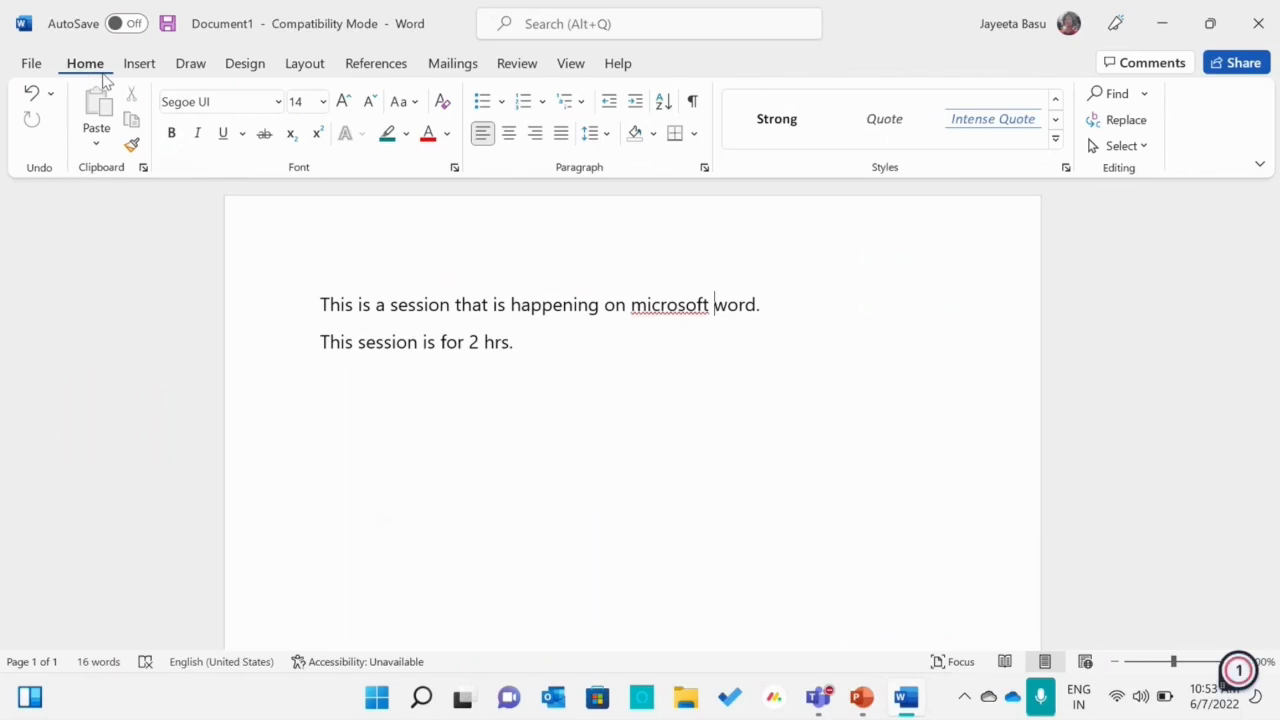
pyautogui.click(136, 66)
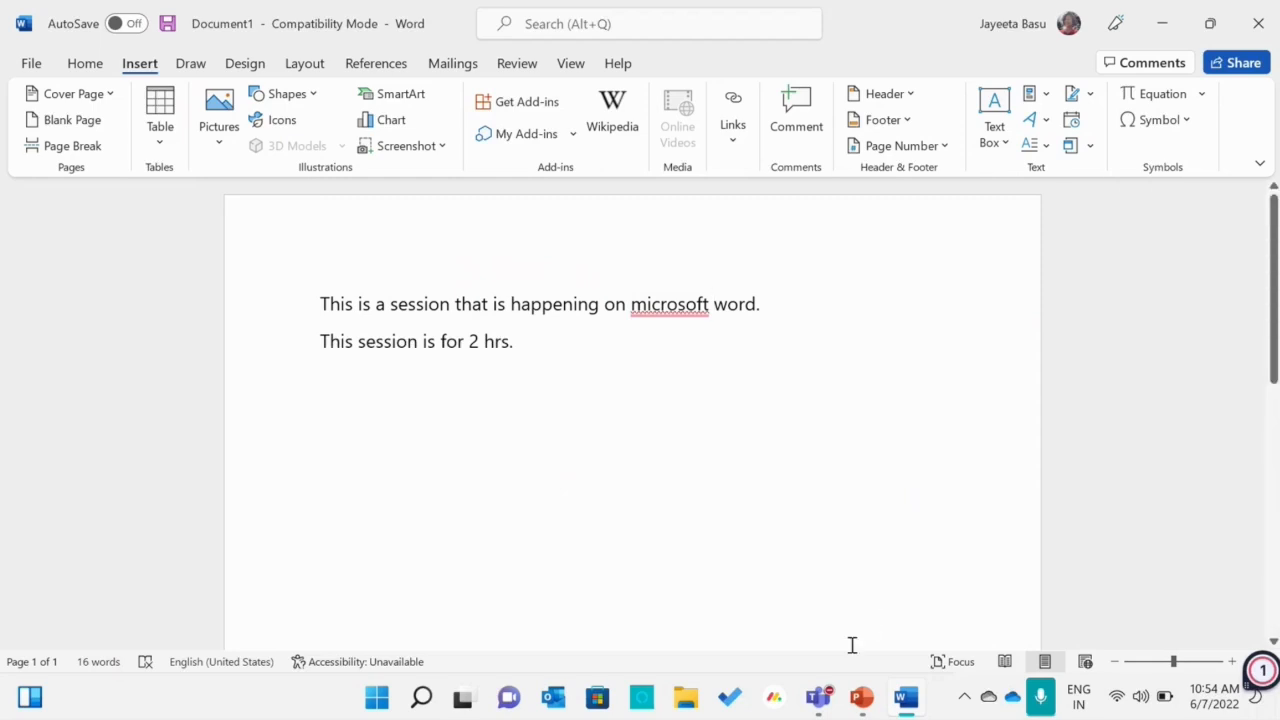
# Switch to PowerPoint and show the Reference slide of the Microsoft Word presentation
pyautogui.click(860, 698)
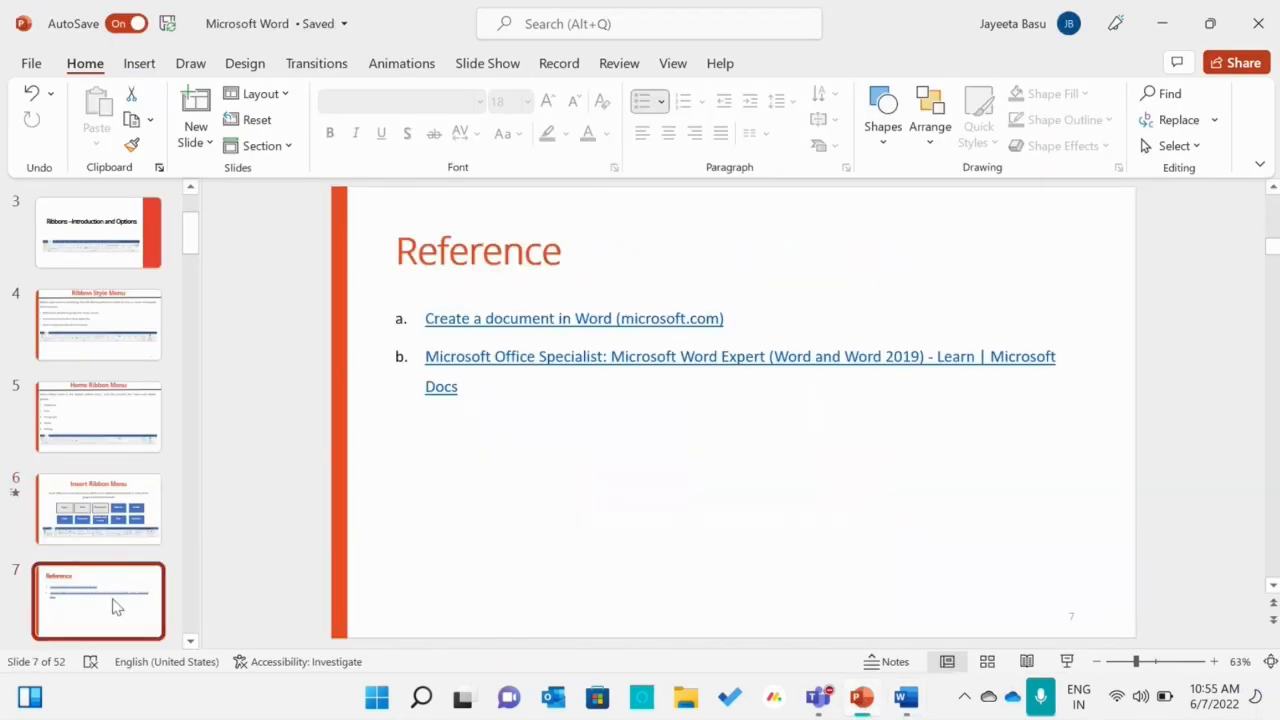